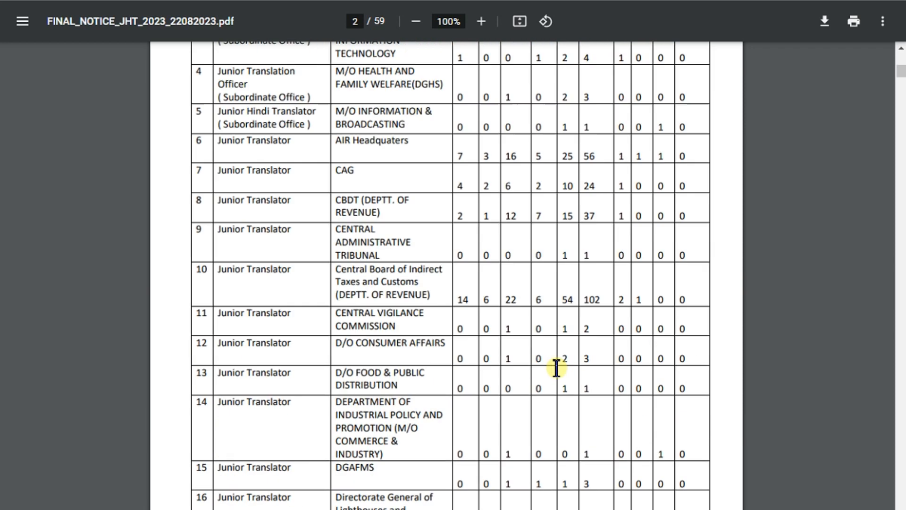
# Step: Scroll the notice PDF down to section 7, Essential Educational Qualifications, on page 9
pyautogui.scroll(-20, 556, 368)
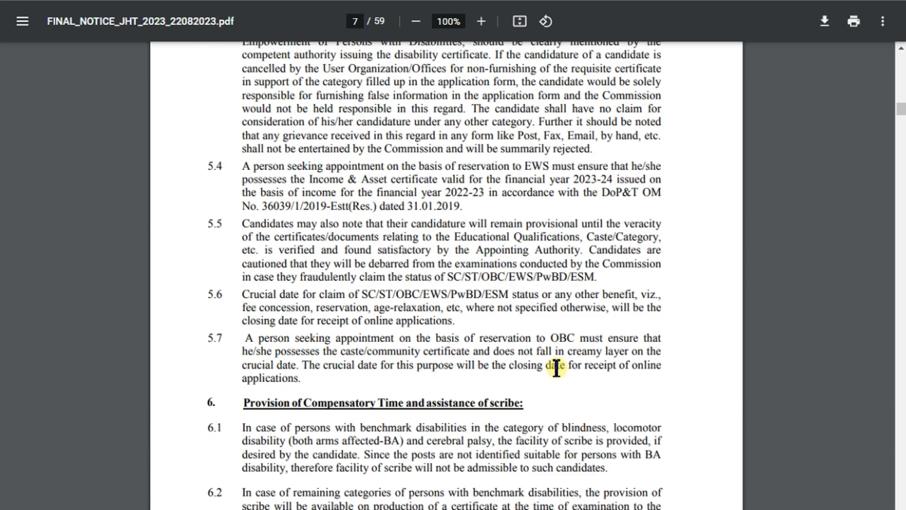
pyautogui.scroll(-10, 556, 368)
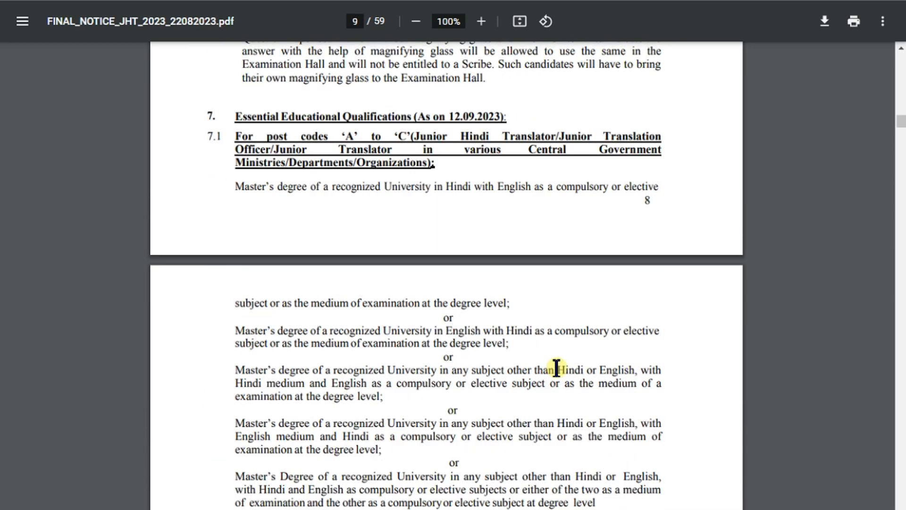
pyautogui.scroll(3, 449, 269)
pyautogui.scroll(-6, 533, 213)
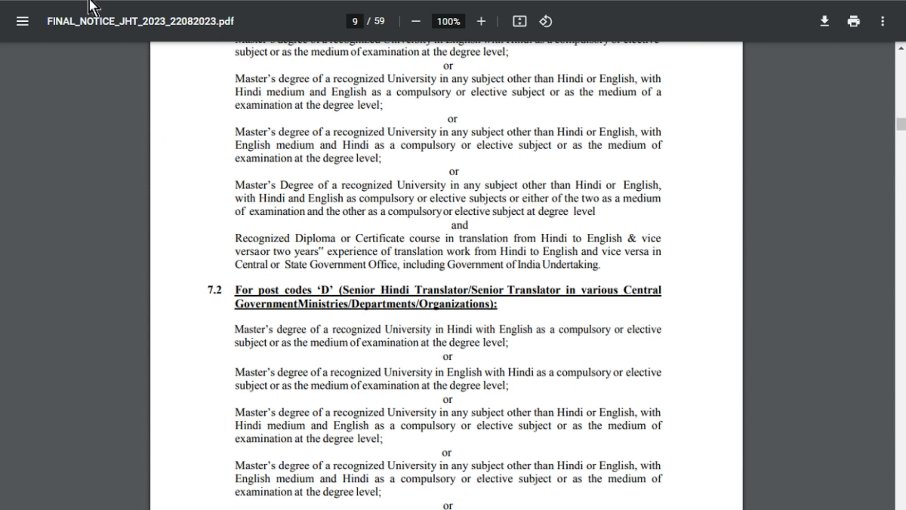
# Step: Switch to the SSC home page tab showing the candidate Login panel
pyautogui.click(236, 1)
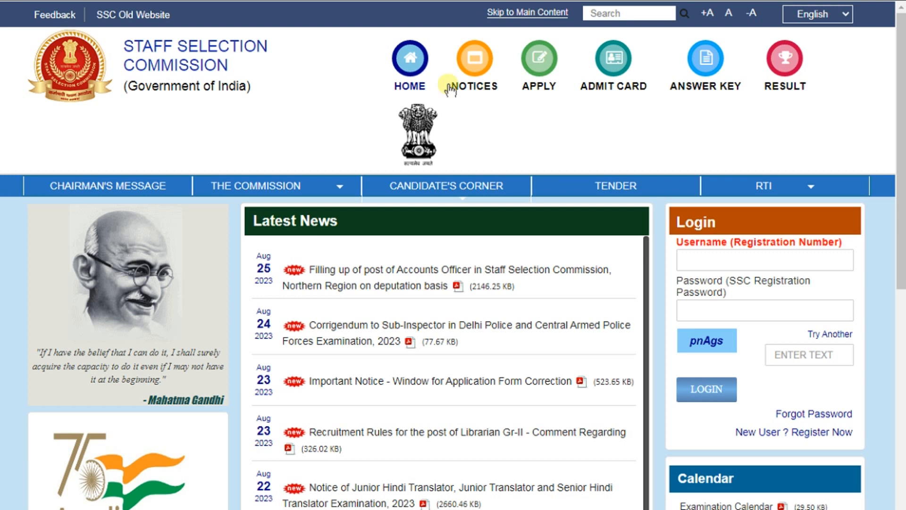
pyautogui.moveTo(745, 184)
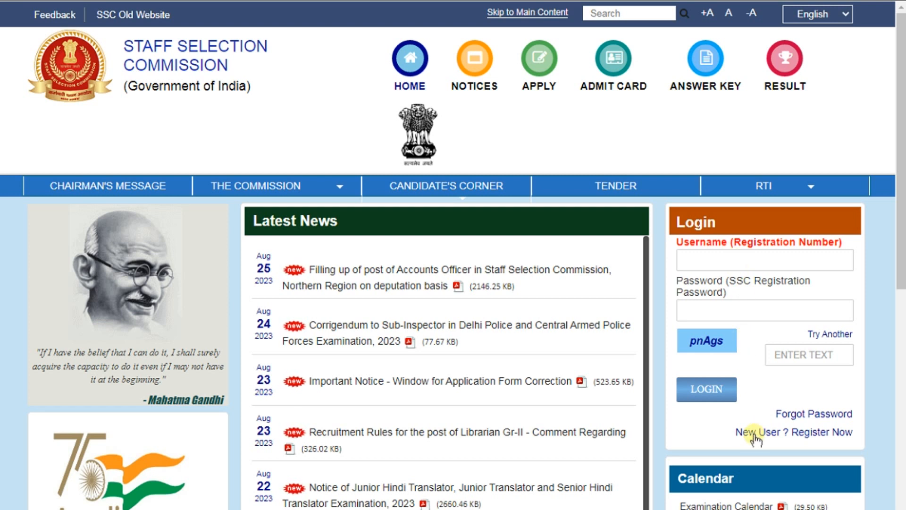
pyautogui.click(816, 433)
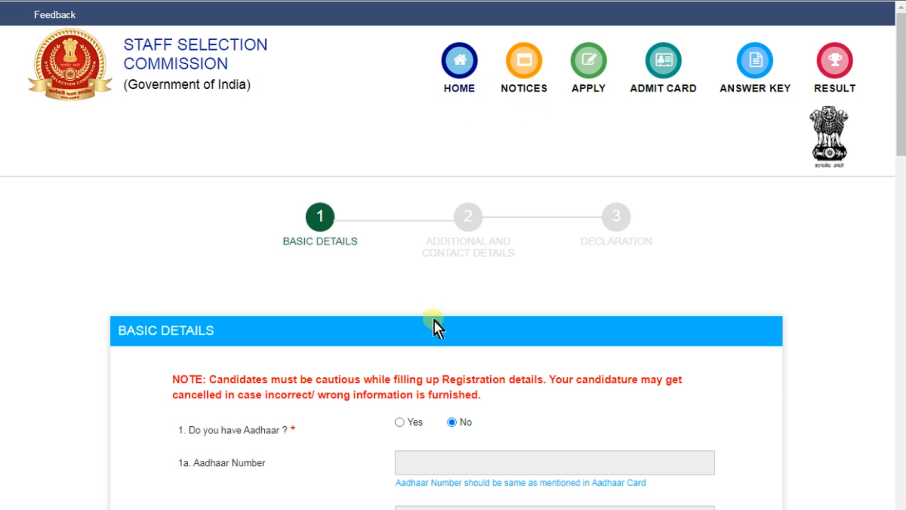
pyautogui.scroll(-8, 434, 319)
pyautogui.scroll(8, 434, 319)
pyautogui.click(448, 64)
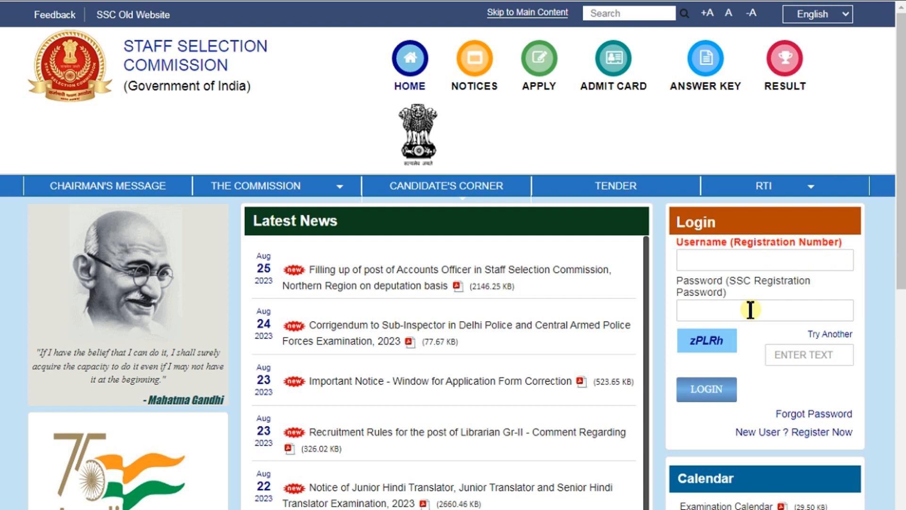
pyautogui.click(809, 413)
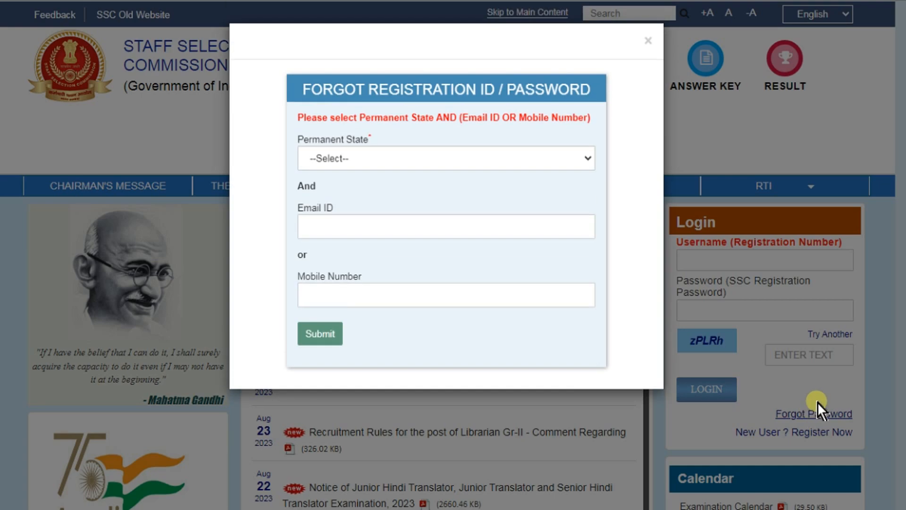
pyautogui.click(438, 161)
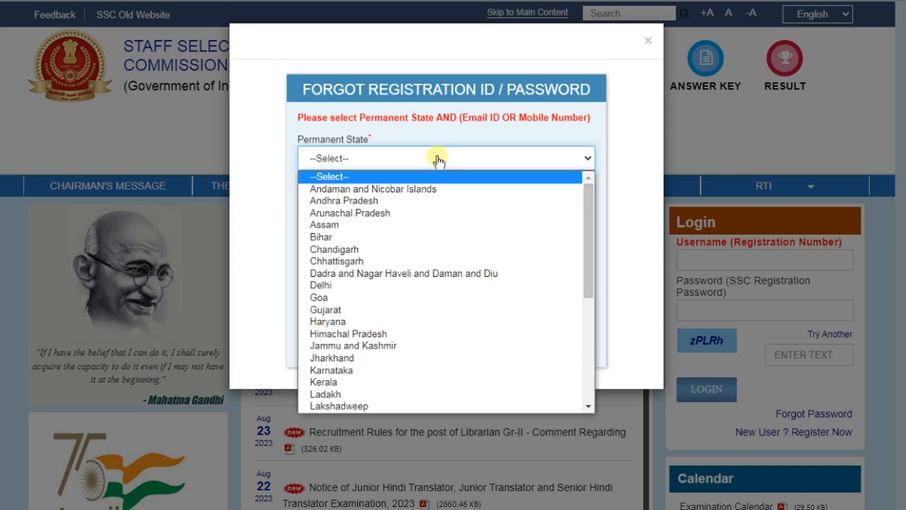
pyautogui.click(407, 273)
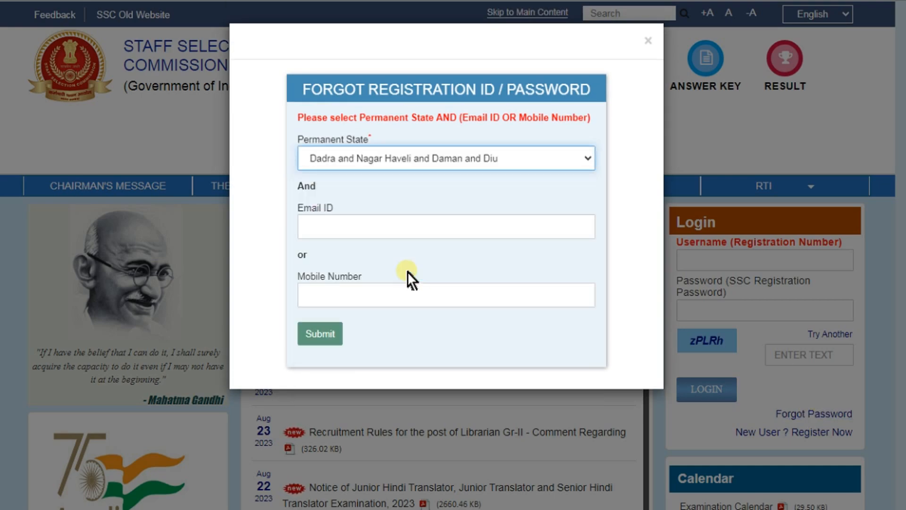
pyautogui.click(345, 221)
pyautogui.click(340, 284)
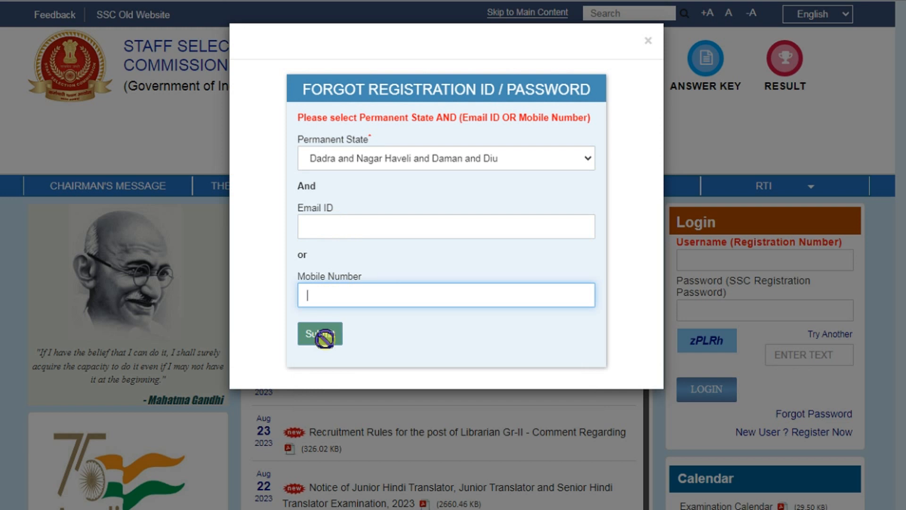
pyautogui.click(646, 42)
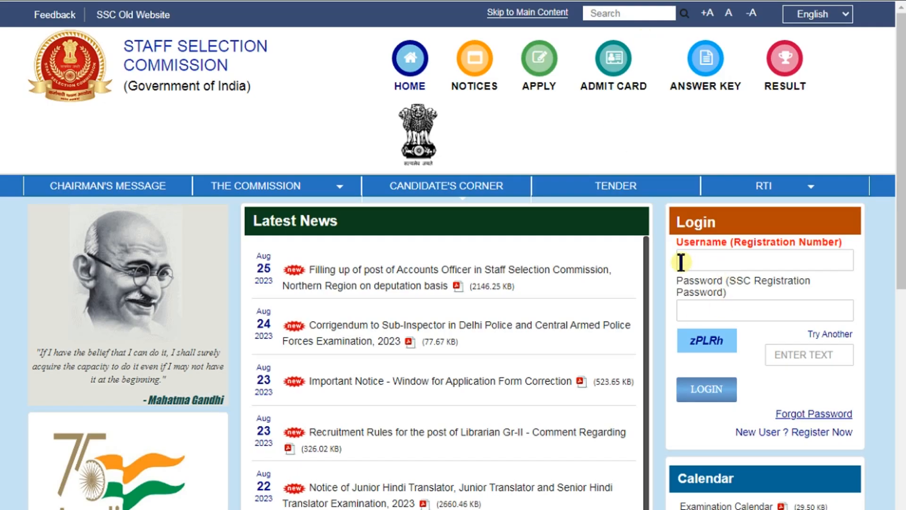
# Step: Log in with the registration number, password and captcha to reach the candidate dashboard
pyautogui.click(701, 257)
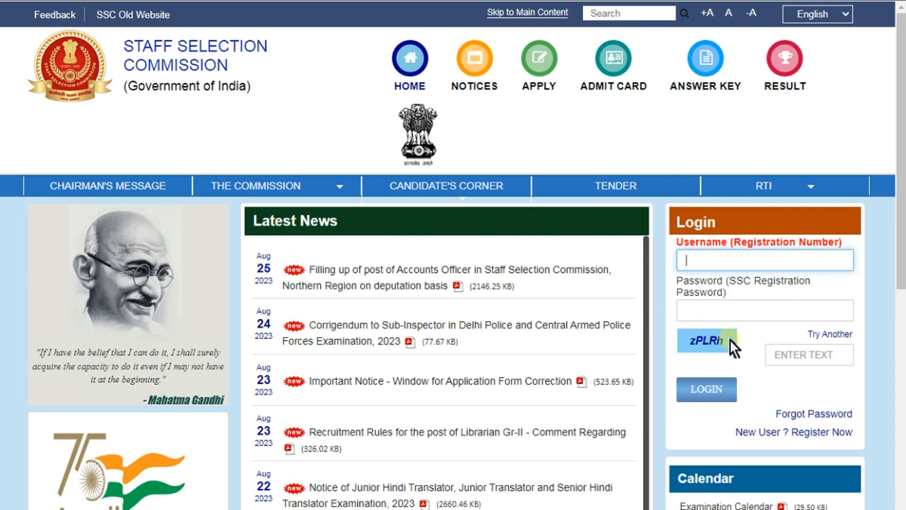
pyautogui.click(816, 358)
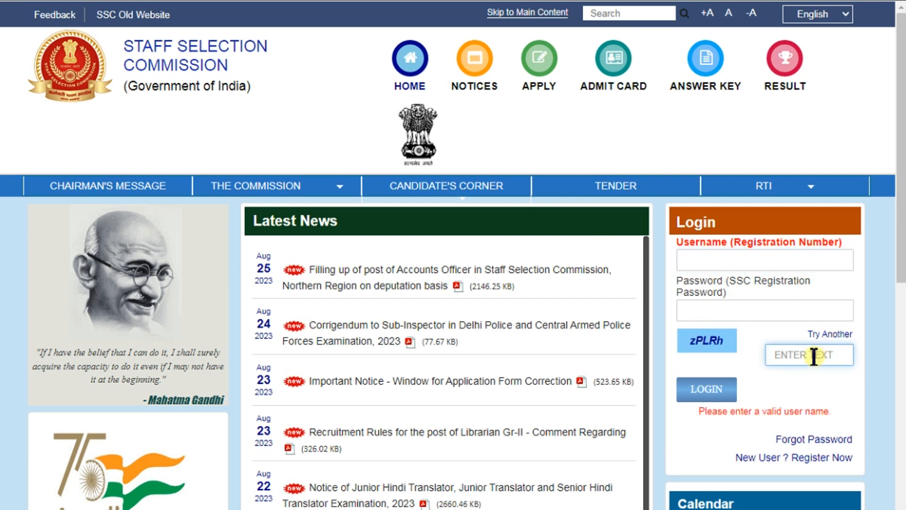
pyautogui.click(703, 389)
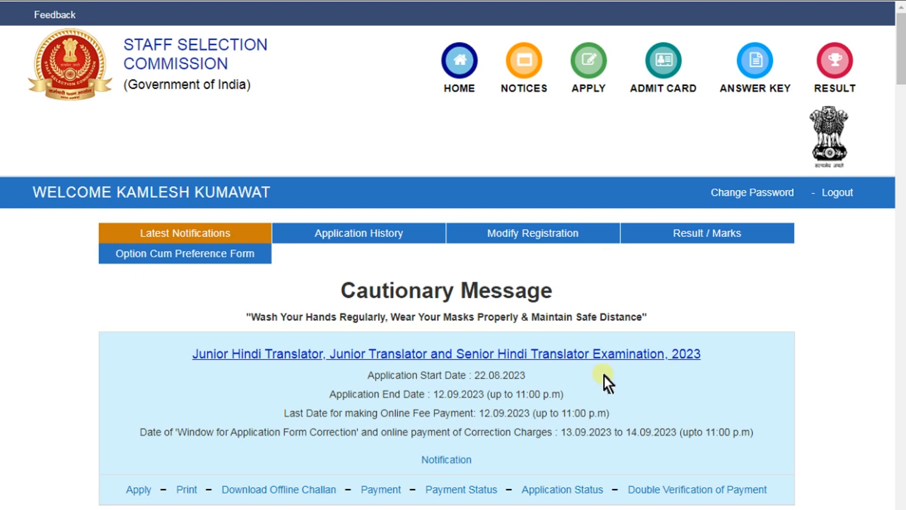
# Step: Apply for the Junior Hindi Translator Examination, 2023 from the Latest Notifications list
pyautogui.scroll(-2, 604, 374)
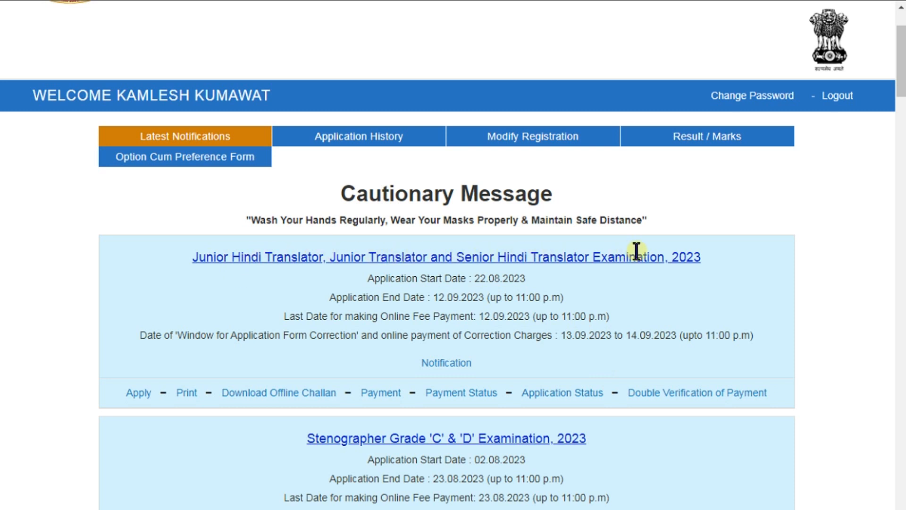
pyautogui.click(137, 385)
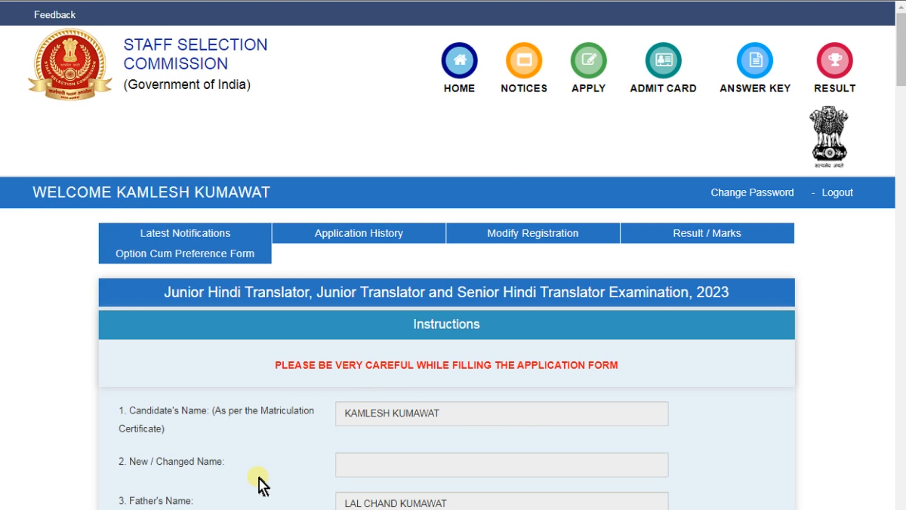
pyautogui.scroll(-2, 260, 477)
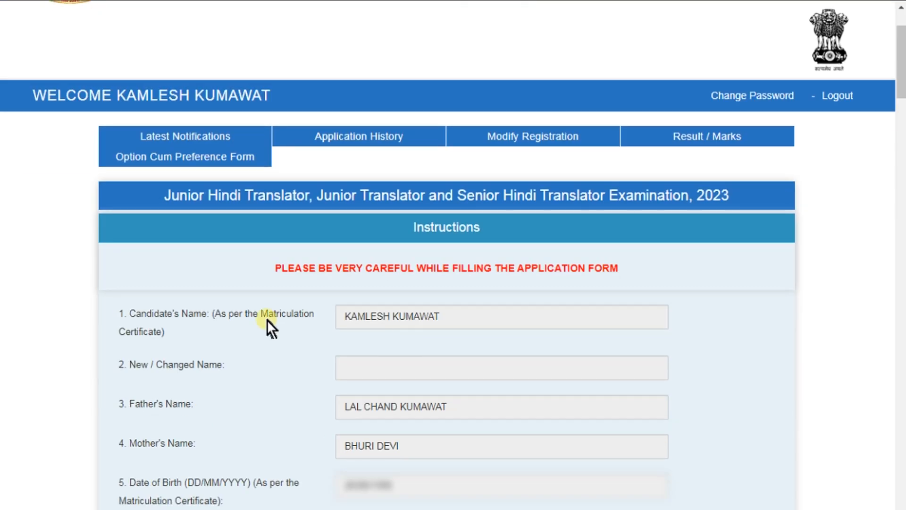
pyautogui.scroll(-2, 267, 319)
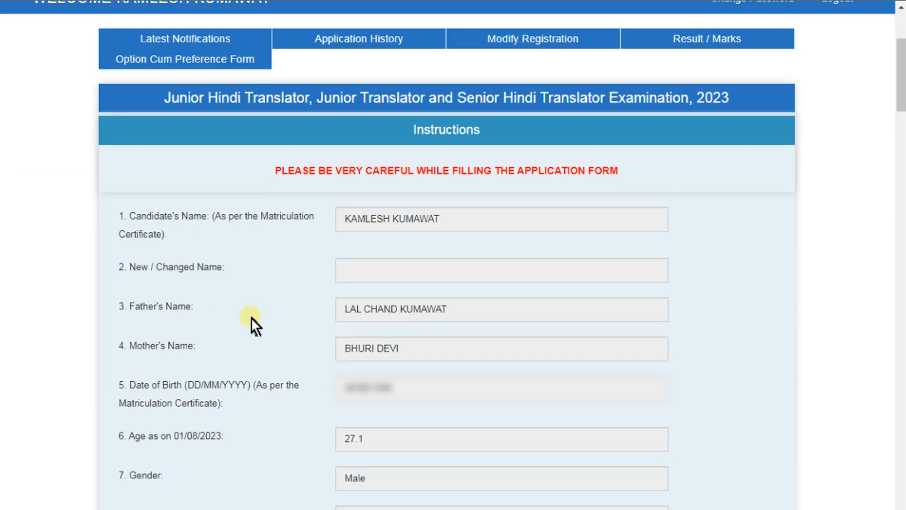
pyautogui.scroll(-2, 251, 317)
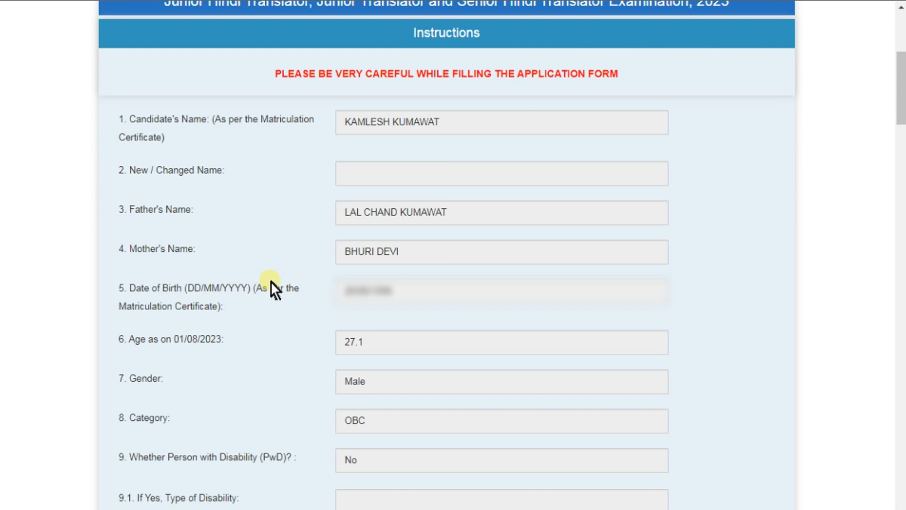
pyautogui.scroll(-2, 253, 343)
pyautogui.scroll(-2, 244, 306)
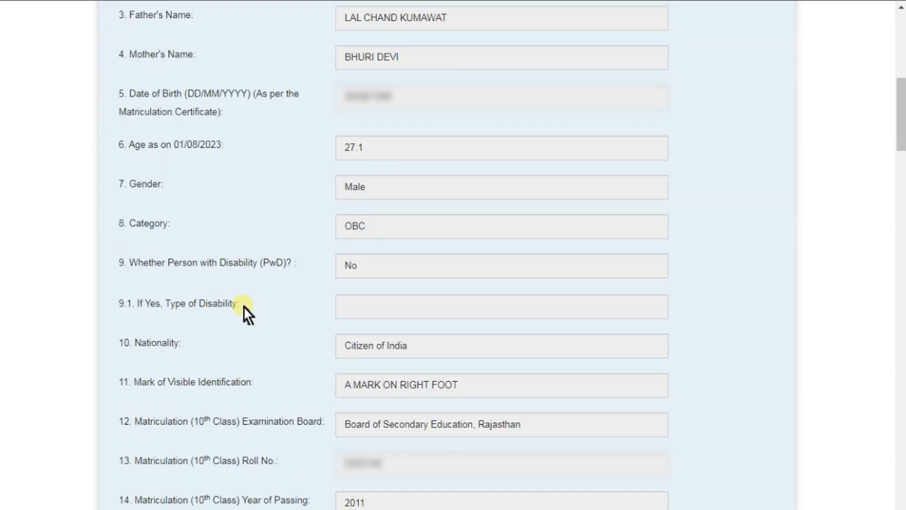
pyautogui.scroll(-2, 244, 306)
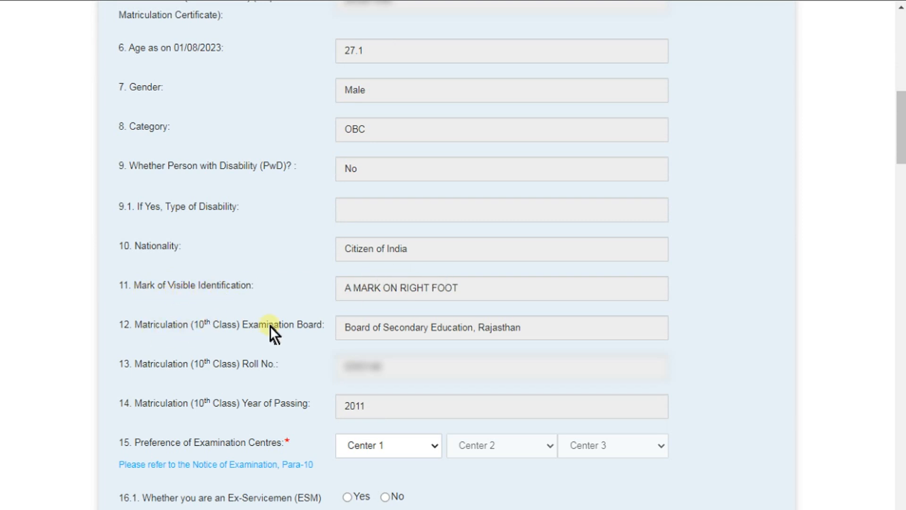
pyautogui.scroll(-2, 343, 362)
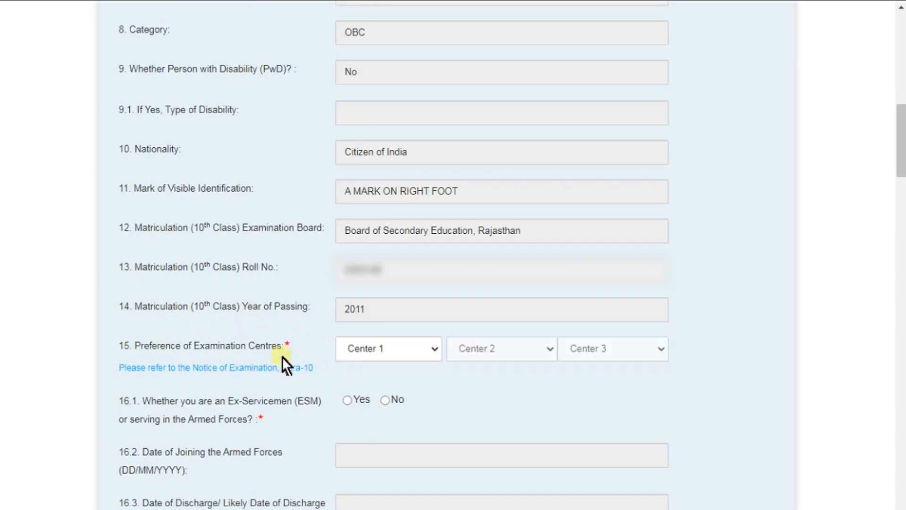
# Step: Choose NR-Ajmer(2401) as the first exam centre preference
pyautogui.click(404, 359)
pyautogui.scroll(-10, 399, 246)
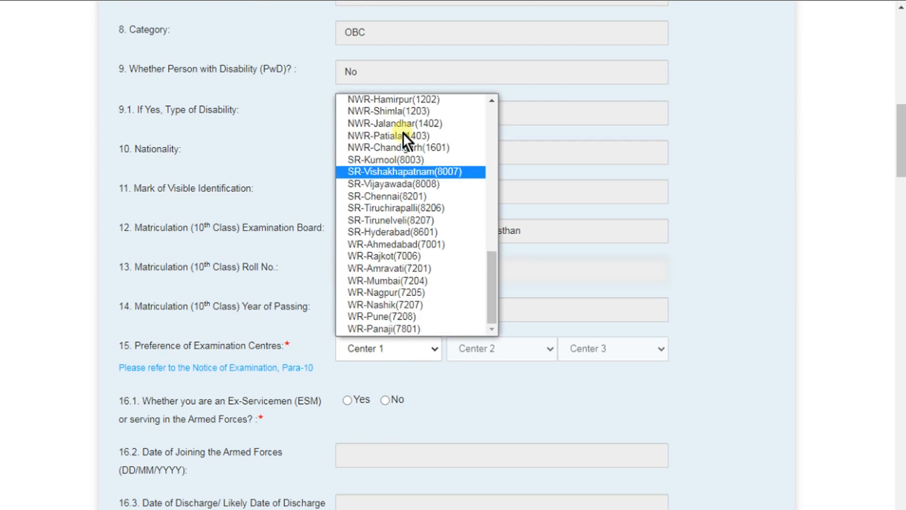
pyautogui.scroll(5, 402, 251)
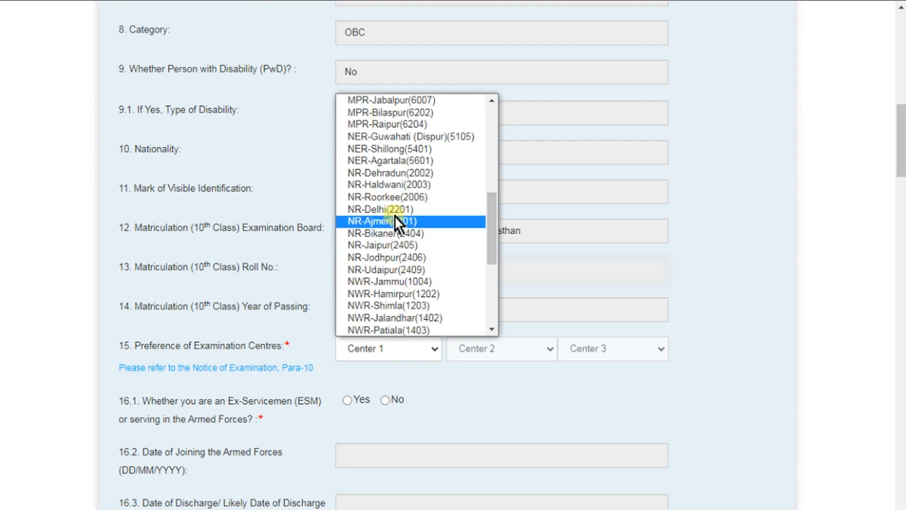
pyautogui.click(383, 221)
# Step: Set NR-Bikaner(2404) and NR-Jaipur(2405) as the second and third centre preferences
pyautogui.click(469, 352)
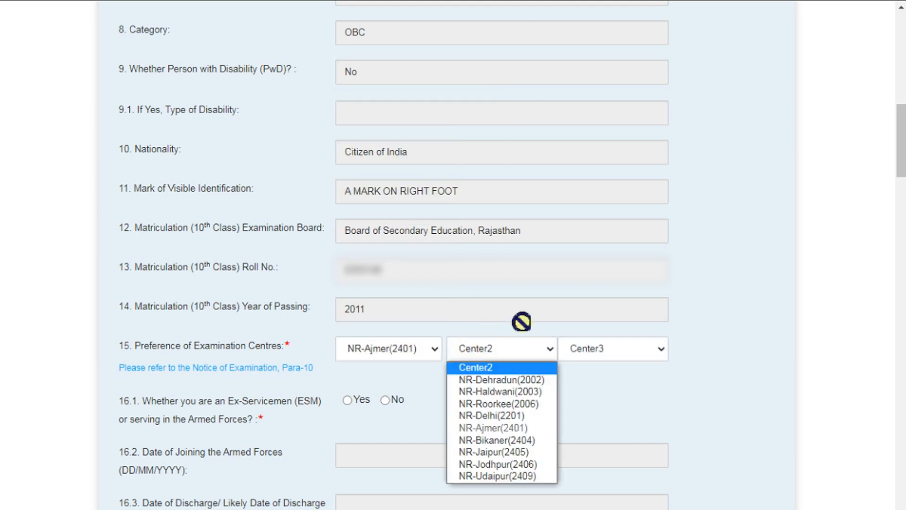
pyautogui.click(513, 438)
pyautogui.click(604, 359)
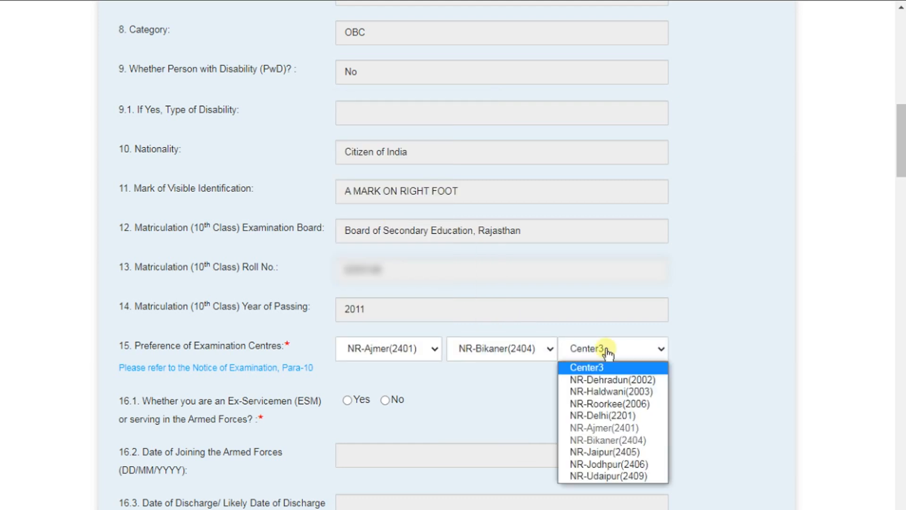
pyautogui.click(603, 454)
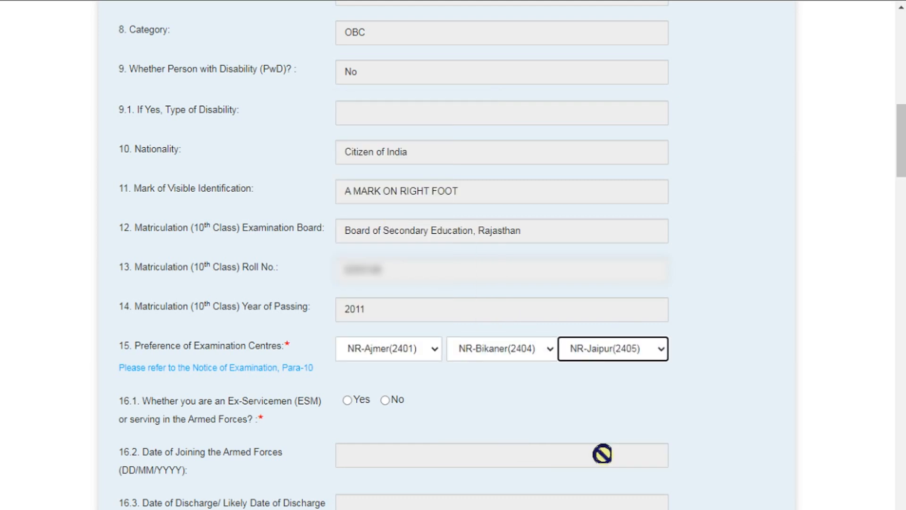
pyautogui.scroll(-1, 511, 312)
pyautogui.scroll(-2, 511, 317)
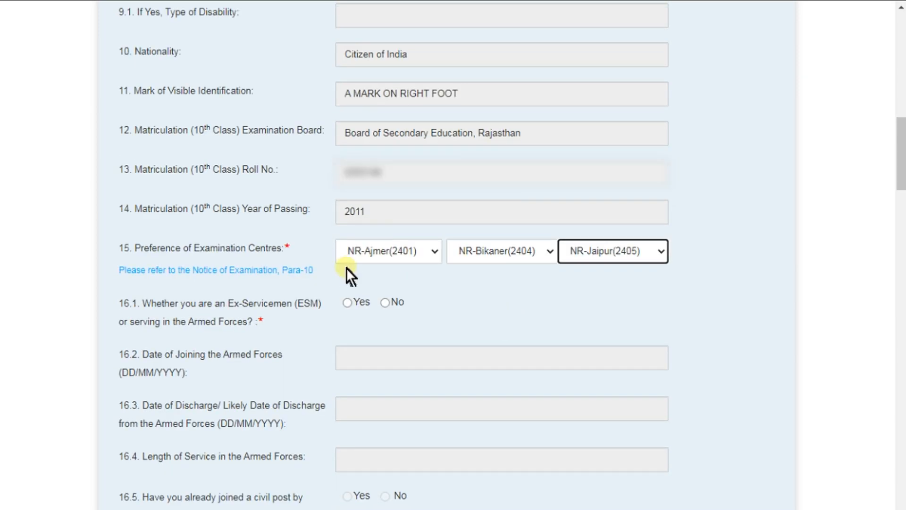
pyautogui.scroll(-3, 546, 257)
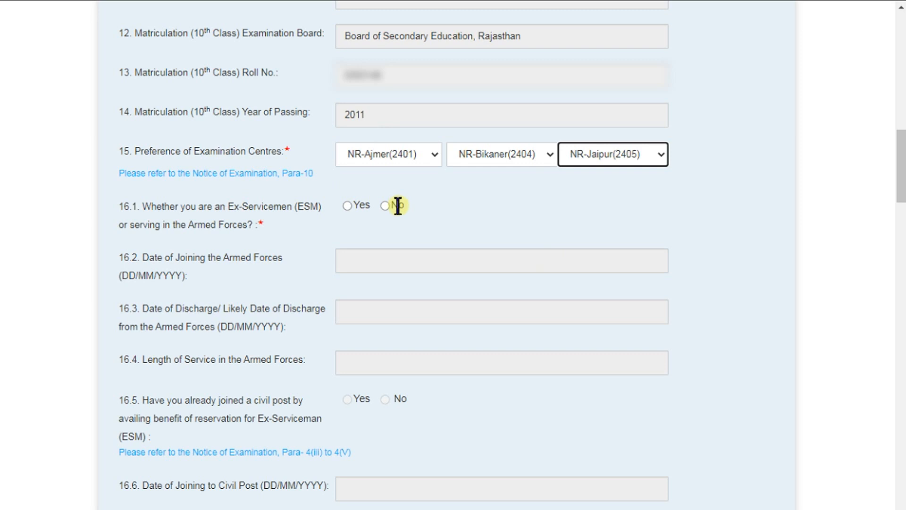
# Step: Answer No to the ex-servicemen (16.1), writing-limitation (17.4) and scribe (17.5) questions
pyautogui.click(353, 209)
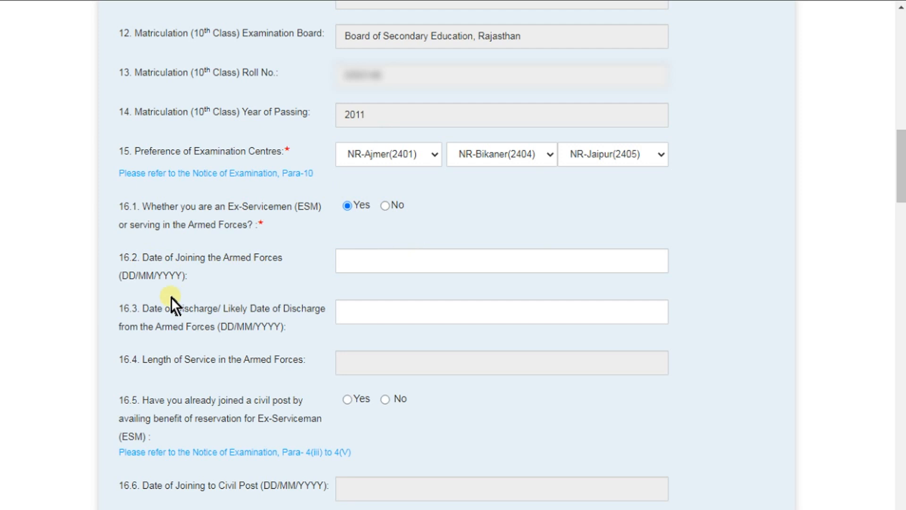
pyautogui.click(385, 206)
pyautogui.scroll(-6, 398, 241)
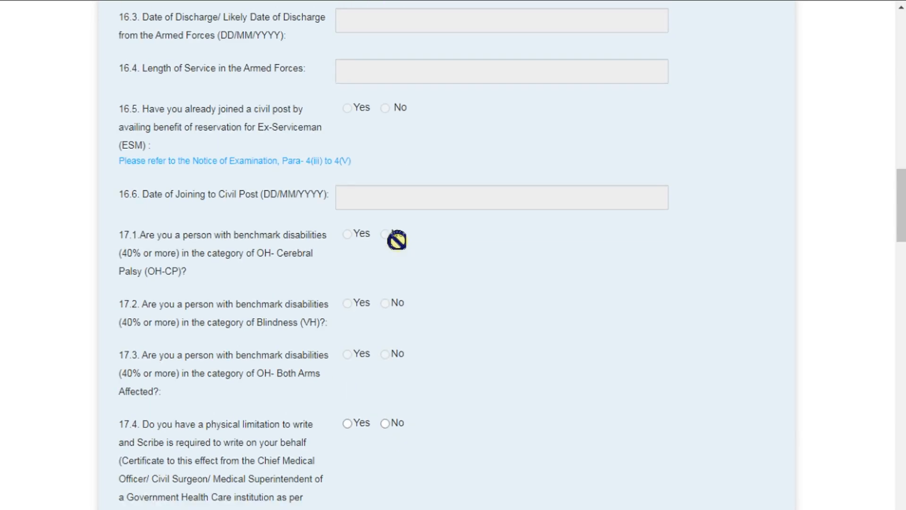
pyautogui.scroll(-2, 394, 329)
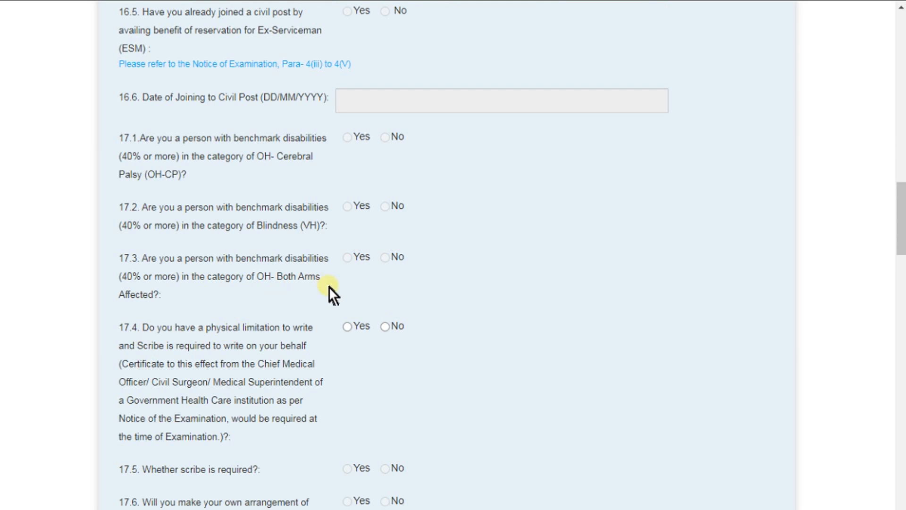
pyautogui.click(353, 332)
pyautogui.click(384, 326)
pyautogui.scroll(-4, 384, 328)
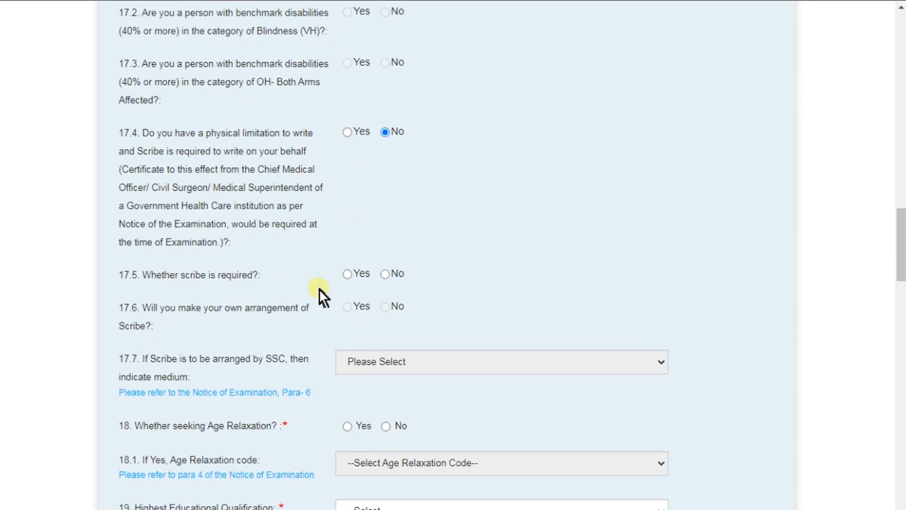
pyautogui.click(348, 275)
pyautogui.click(385, 274)
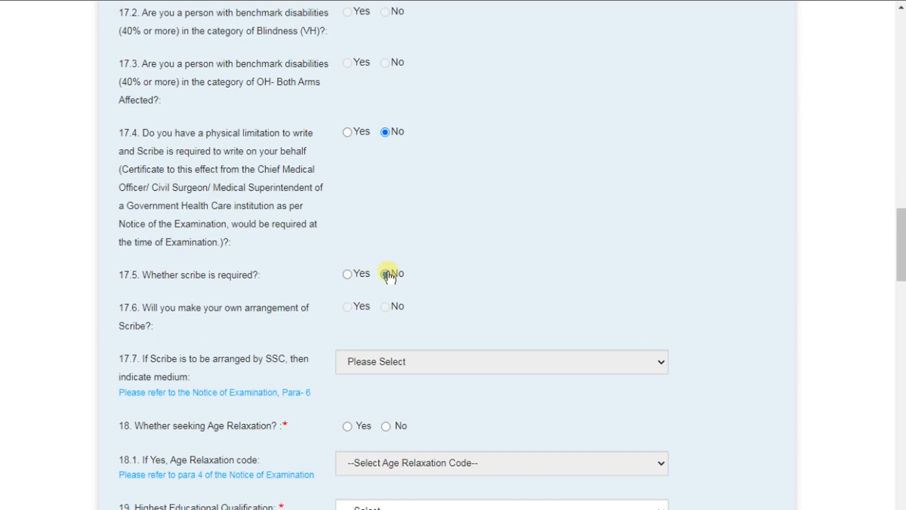
pyautogui.scroll(-4, 388, 271)
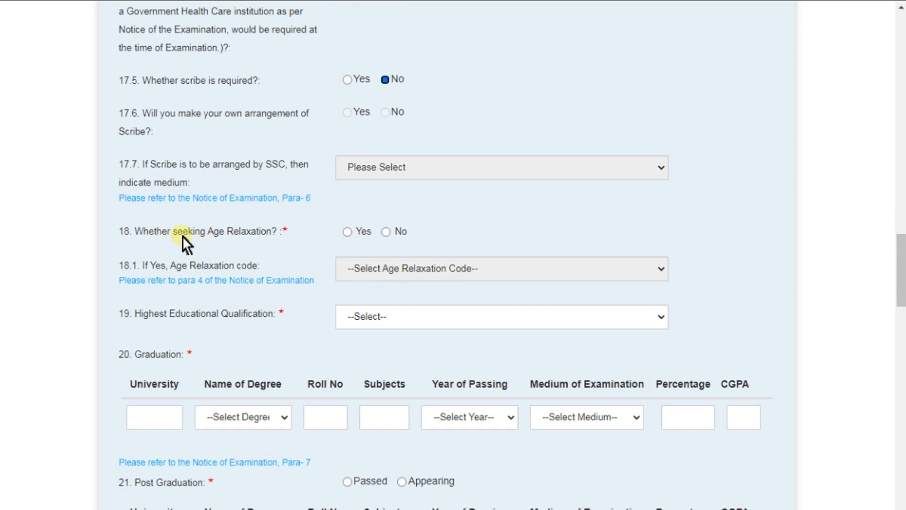
# Step: Answer Yes to age relaxation (question 18) and pick relaxation code 02-OBC
pyautogui.click(348, 233)
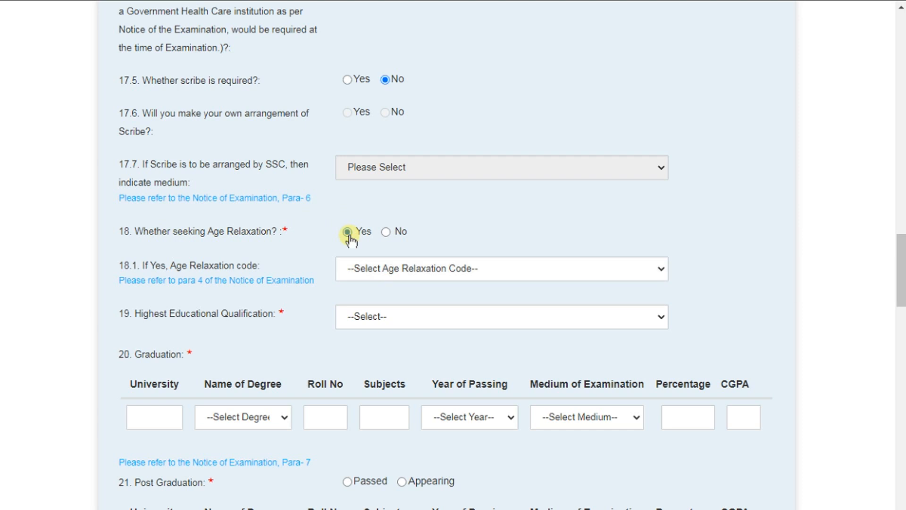
pyautogui.click(410, 272)
pyautogui.click(377, 300)
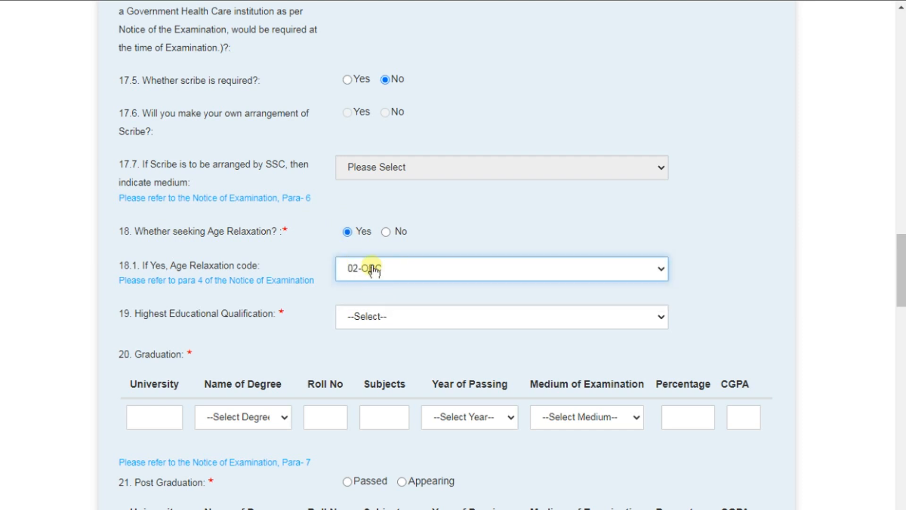
pyautogui.scroll(-2, 411, 264)
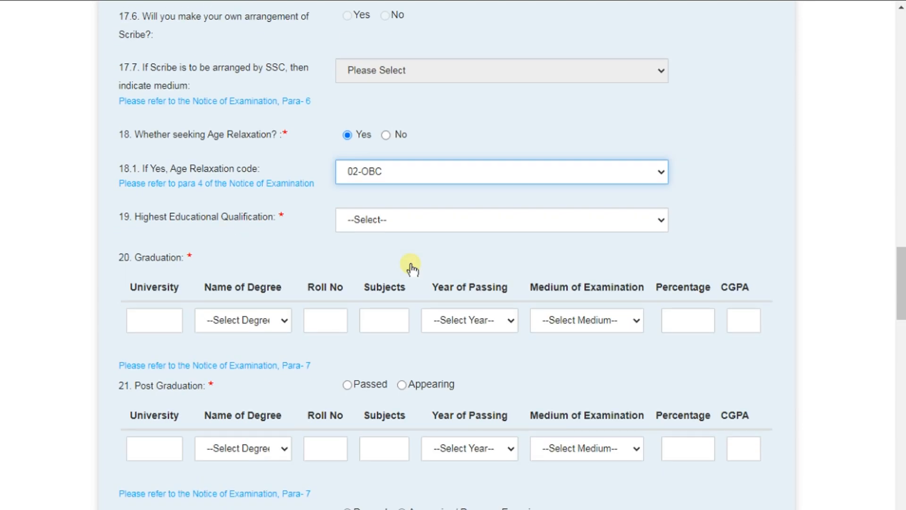
# Step: Choose M. Sc. (27) as the Highest Educational Qualification in question 19
pyautogui.click(380, 220)
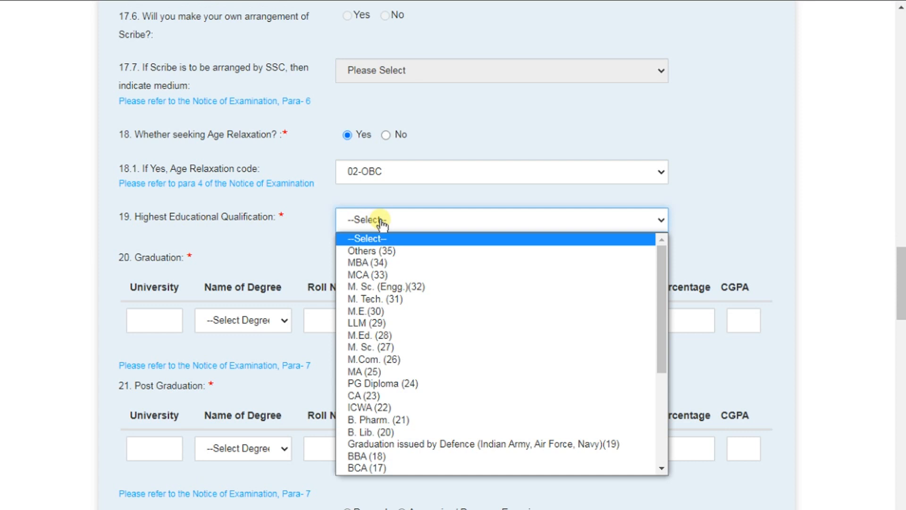
pyautogui.scroll(-5, 394, 329)
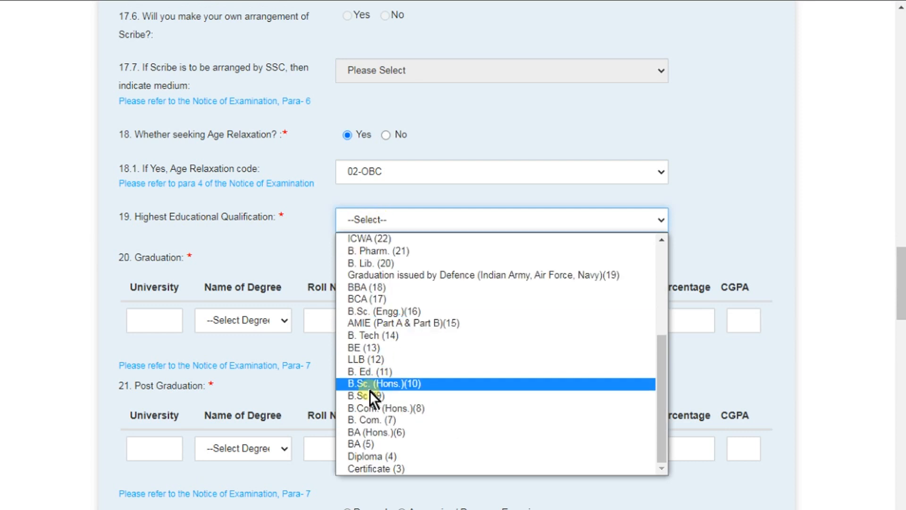
pyautogui.scroll(5, 382, 358)
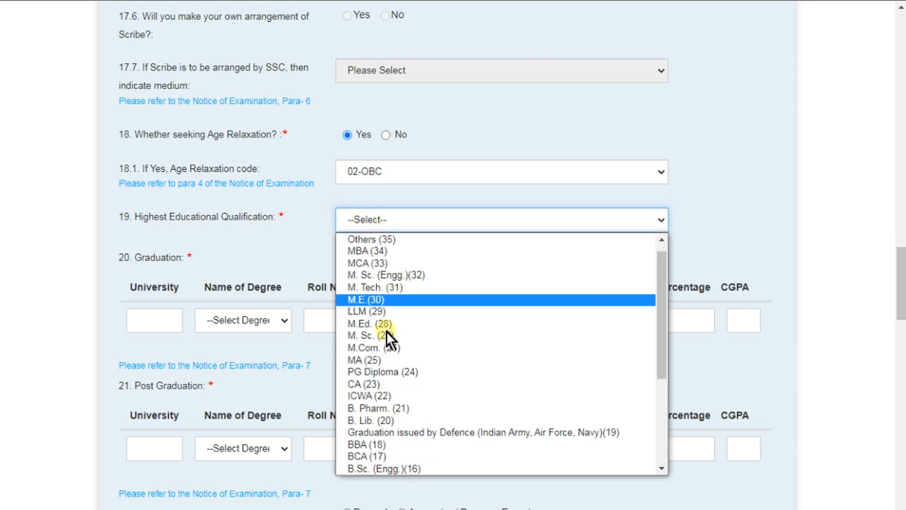
pyautogui.scroll(1, 386, 352)
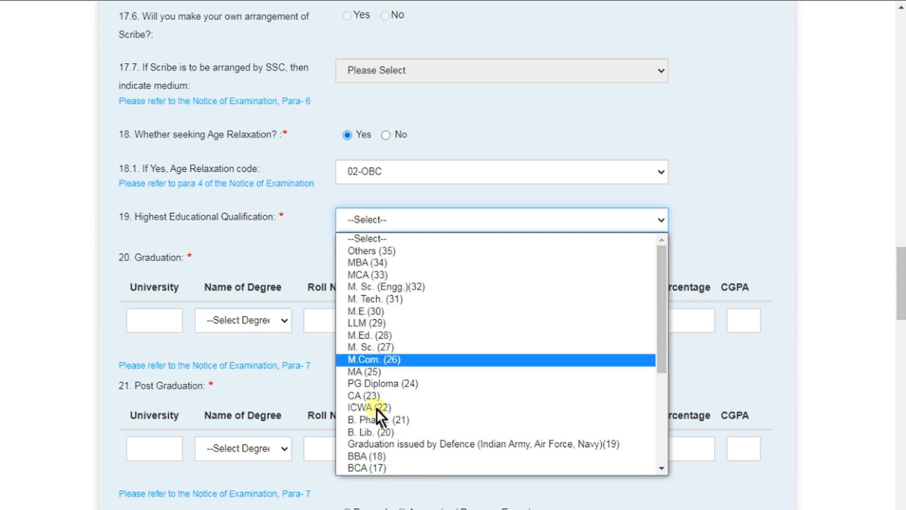
pyautogui.click(372, 344)
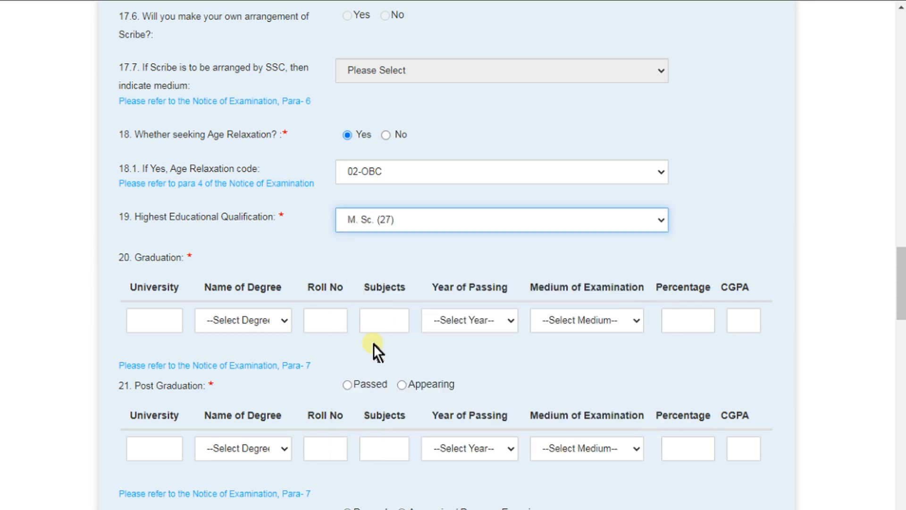
pyautogui.scroll(-2, 369, 264)
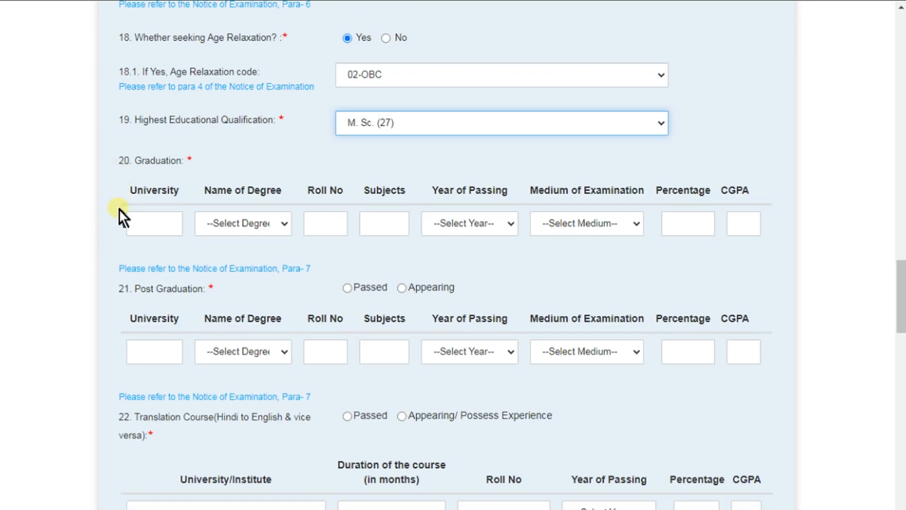
# Step: Fill the Graduation row with university UOR, degree B.Sc. (Hons.)(10) and the roll number
pyautogui.click(152, 222)
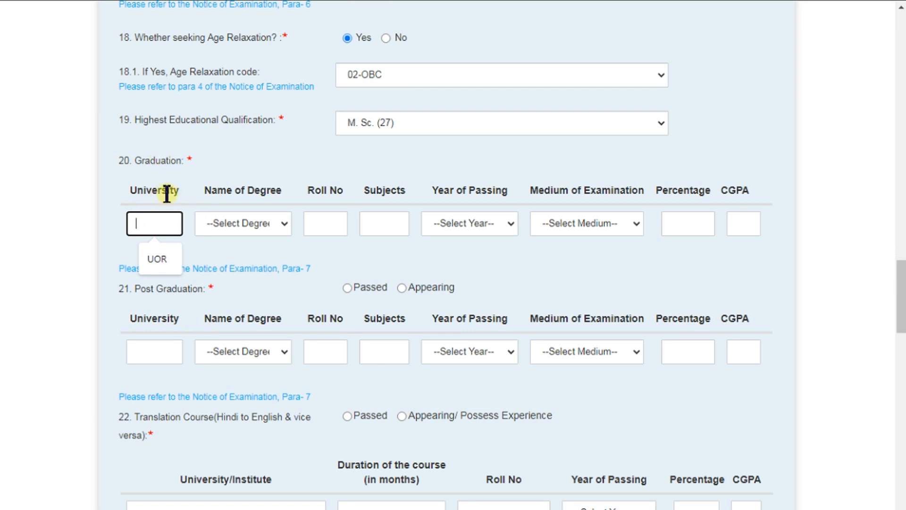
pyautogui.click(168, 264)
pyautogui.click(245, 227)
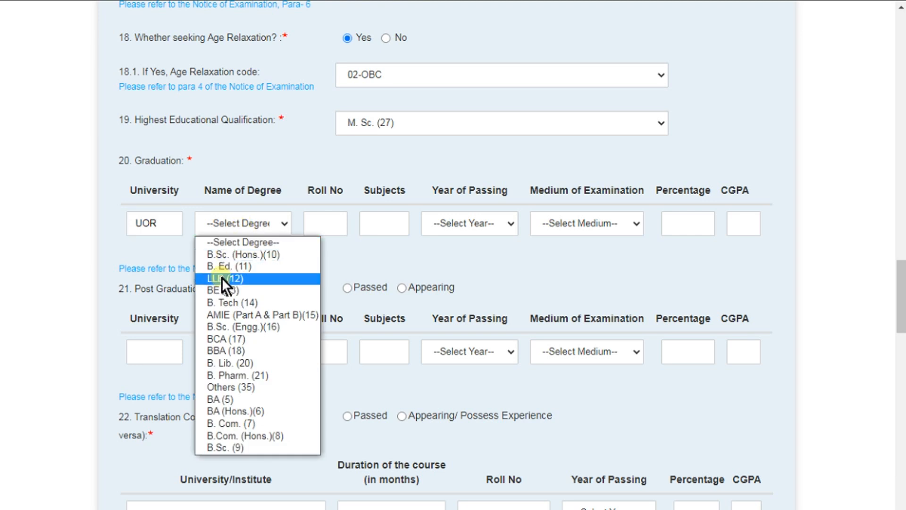
pyautogui.click(219, 248)
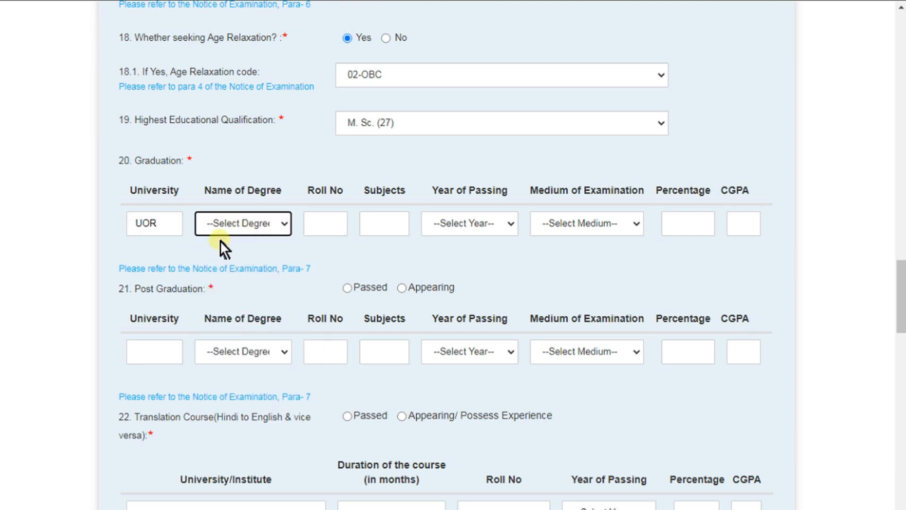
pyautogui.click(219, 225)
pyautogui.click(225, 254)
pyautogui.click(330, 229)
pyautogui.click(338, 257)
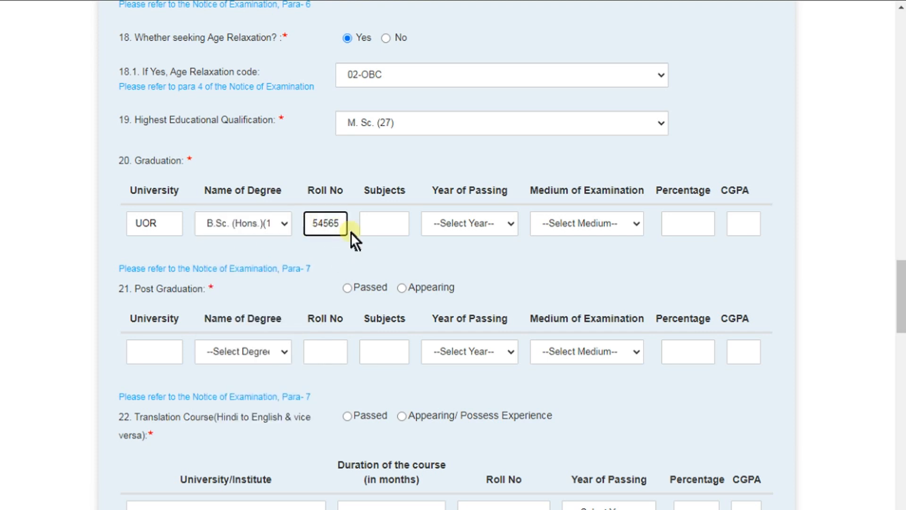
pyautogui.click(367, 223)
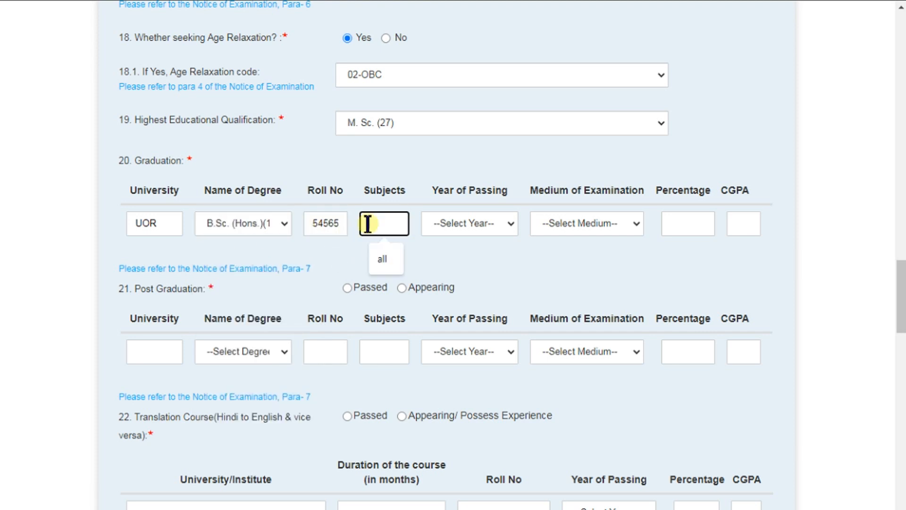
pyautogui.click(432, 246)
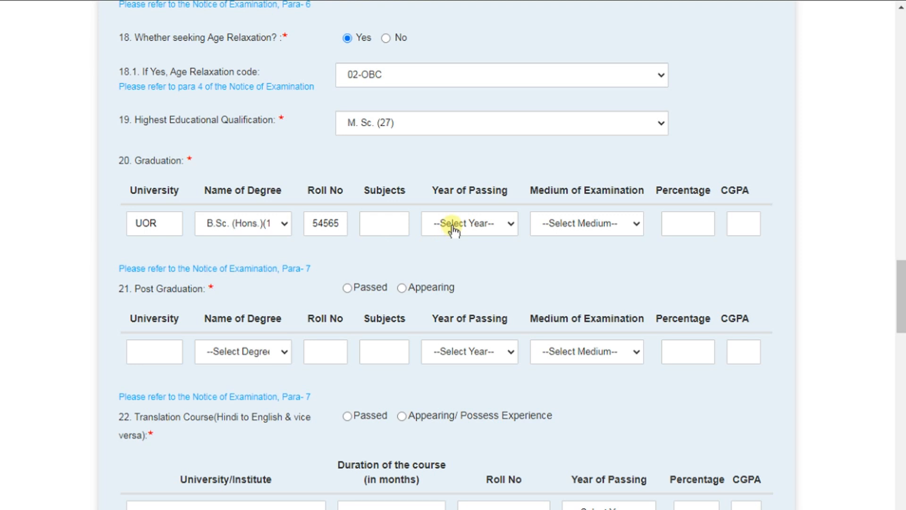
# Step: Set graduation year of passing 2015, Hindi medium and 65 percentage
pyautogui.click(454, 226)
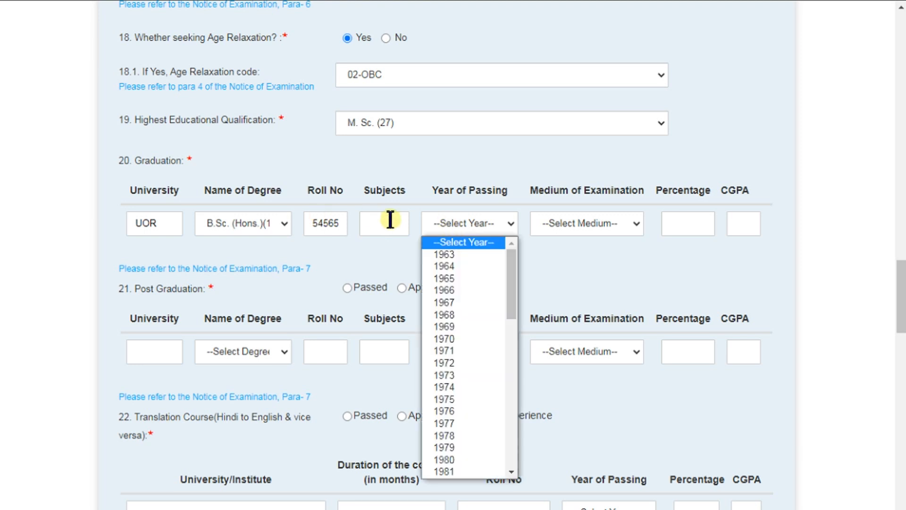
pyautogui.scroll(-10, 471, 299)
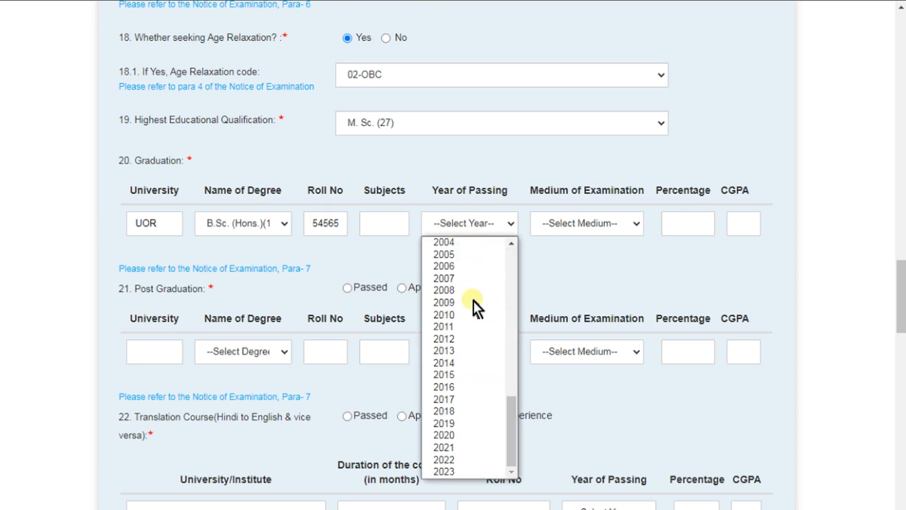
pyautogui.click(444, 374)
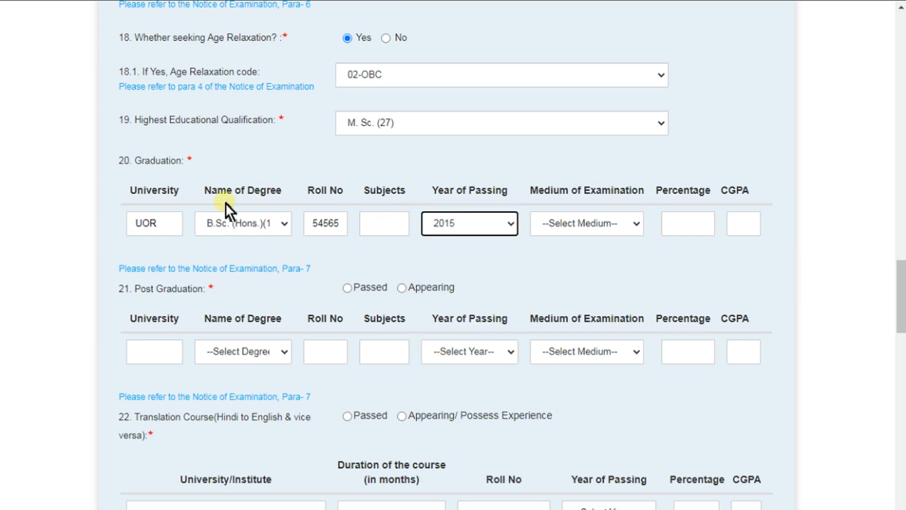
pyautogui.click(619, 222)
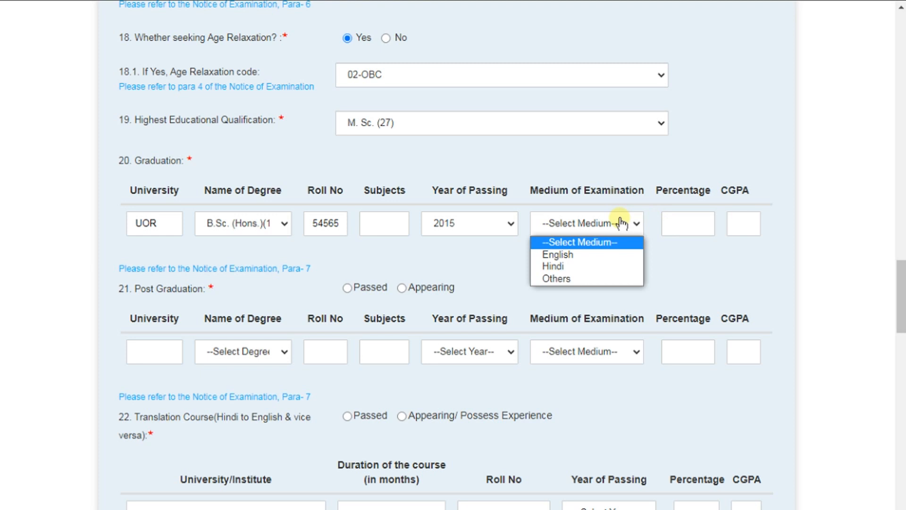
pyautogui.click(553, 267)
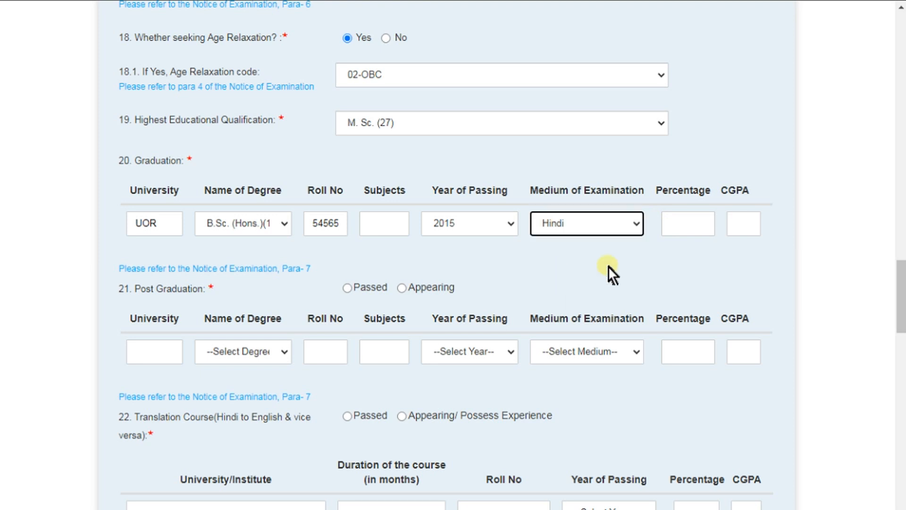
pyautogui.click(689, 224)
pyautogui.click(690, 263)
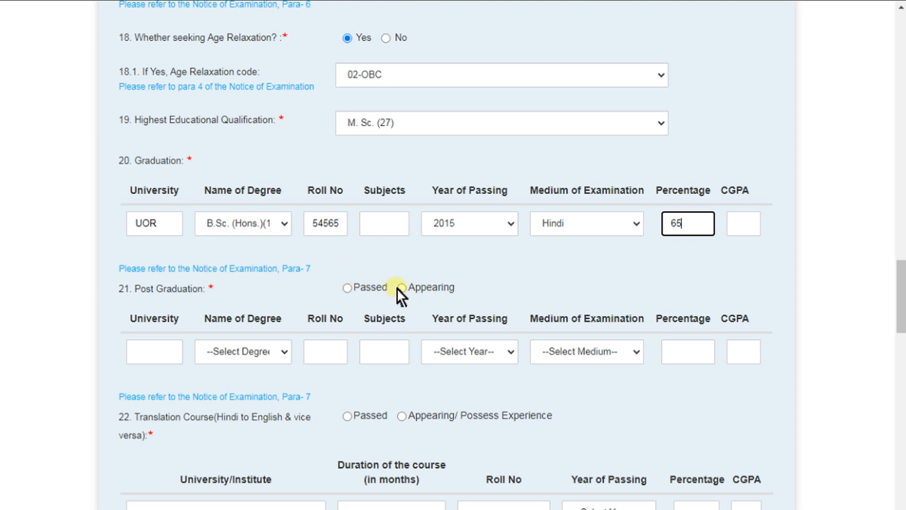
# Step: Mark Post Graduation as Appearing with university UOR
pyautogui.click(348, 288)
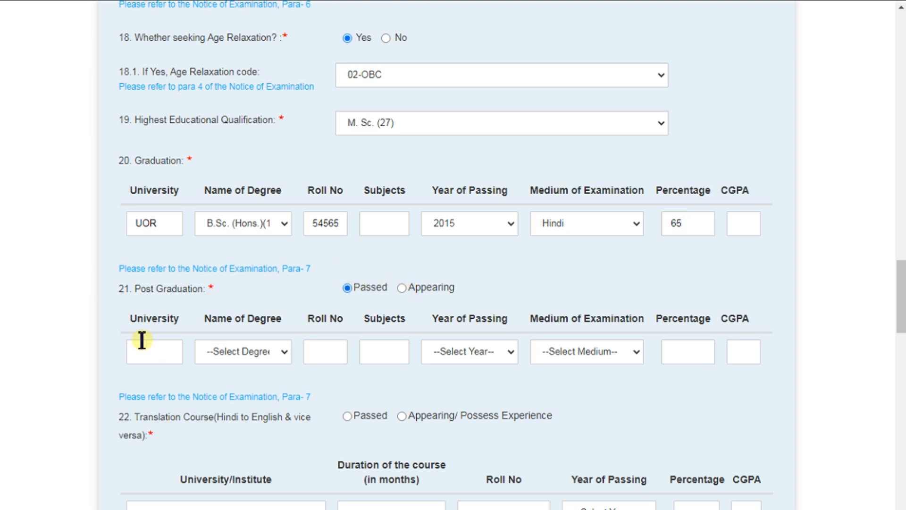
pyautogui.click(139, 343)
pyautogui.click(156, 374)
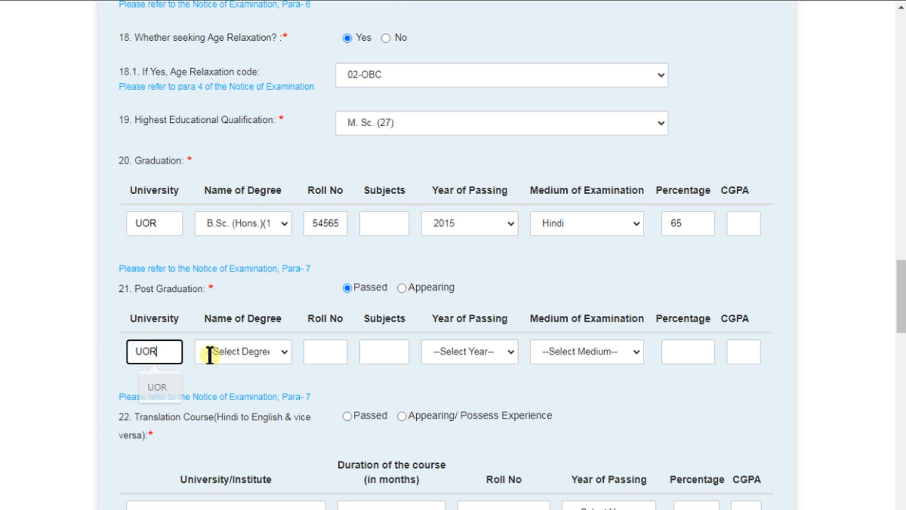
pyautogui.click(233, 354)
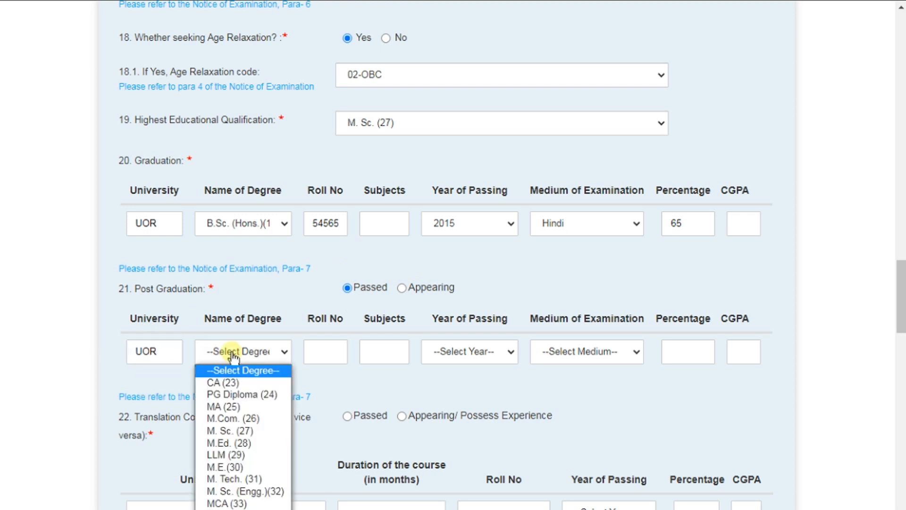
pyautogui.click(403, 257)
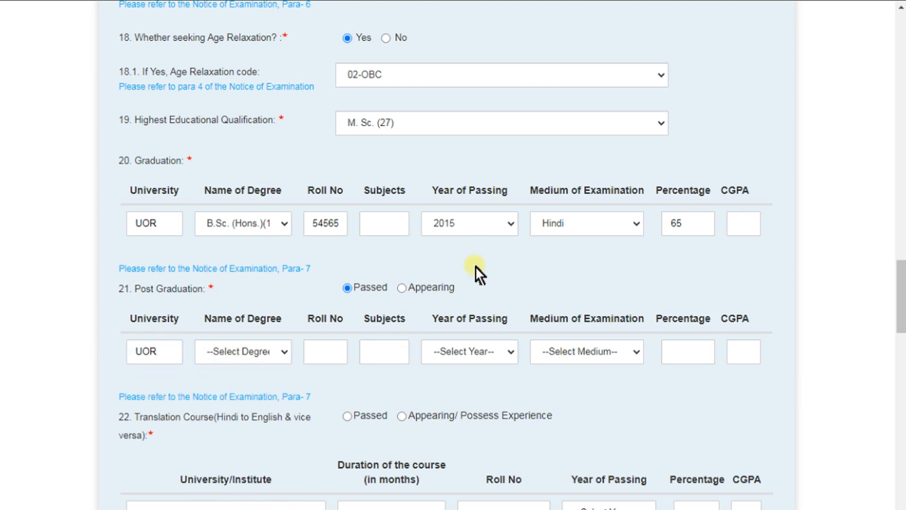
pyautogui.click(402, 289)
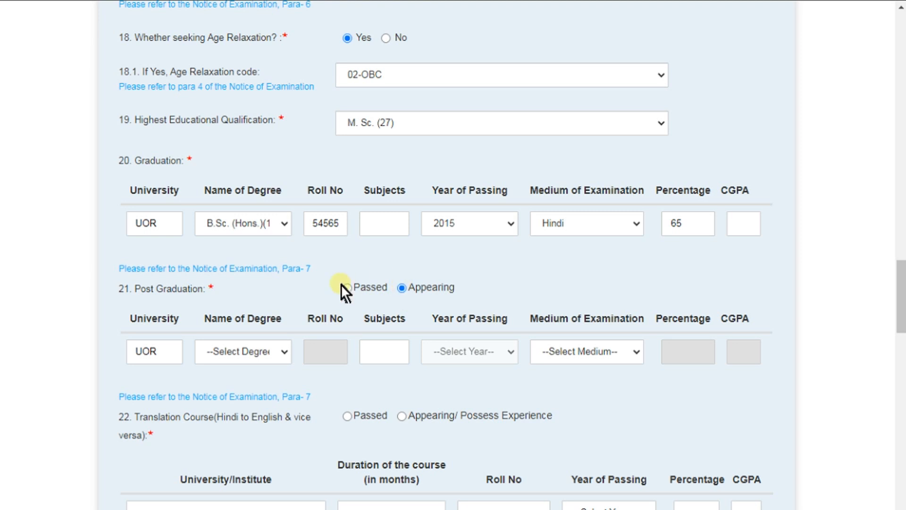
# Step: Set the post graduation degree to M. Sc. (27), subjects 'all' and Hindi medium
pyautogui.click(233, 351)
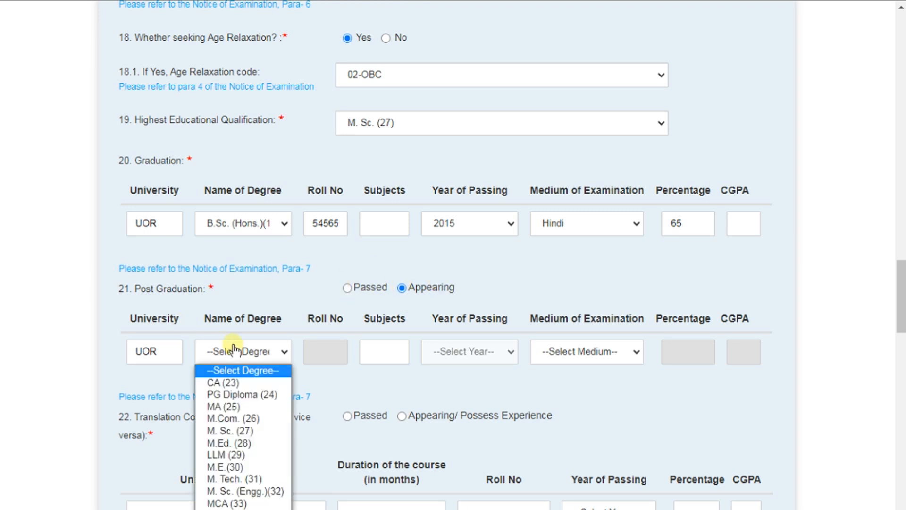
pyautogui.click(237, 417)
pyautogui.click(282, 352)
pyautogui.scroll(-2, 257, 401)
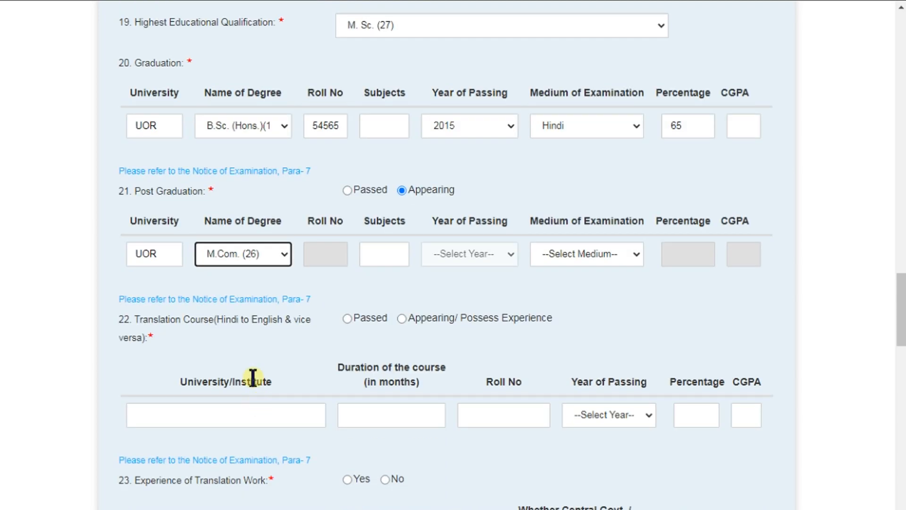
pyautogui.click(234, 257)
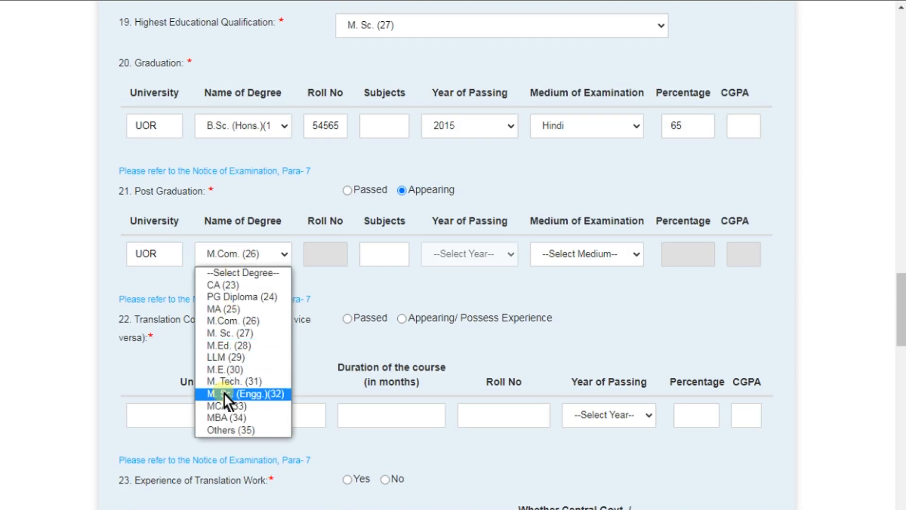
pyautogui.click(230, 333)
pyautogui.click(376, 250)
pyautogui.click(395, 291)
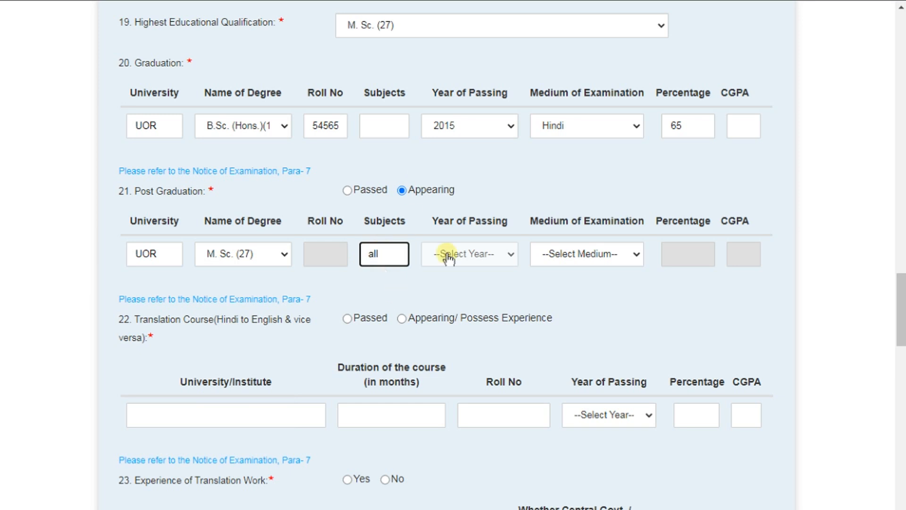
pyautogui.click(561, 258)
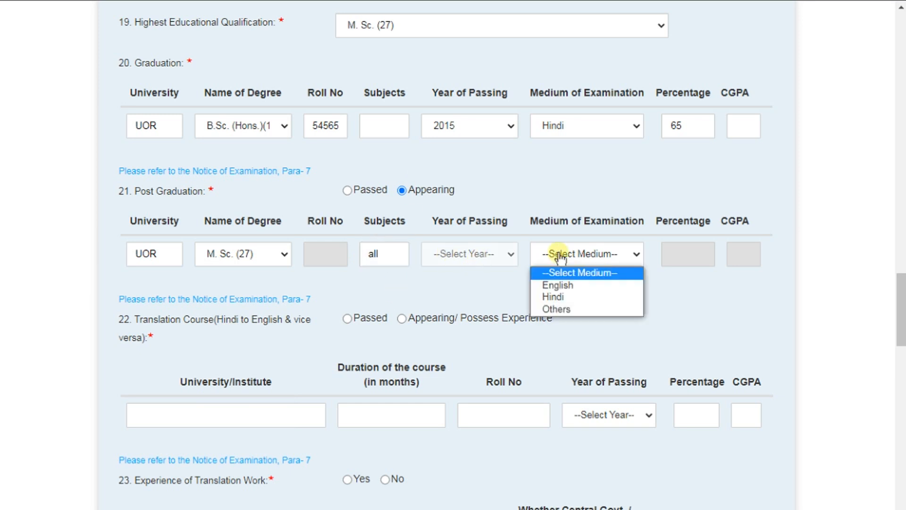
pyautogui.click(562, 297)
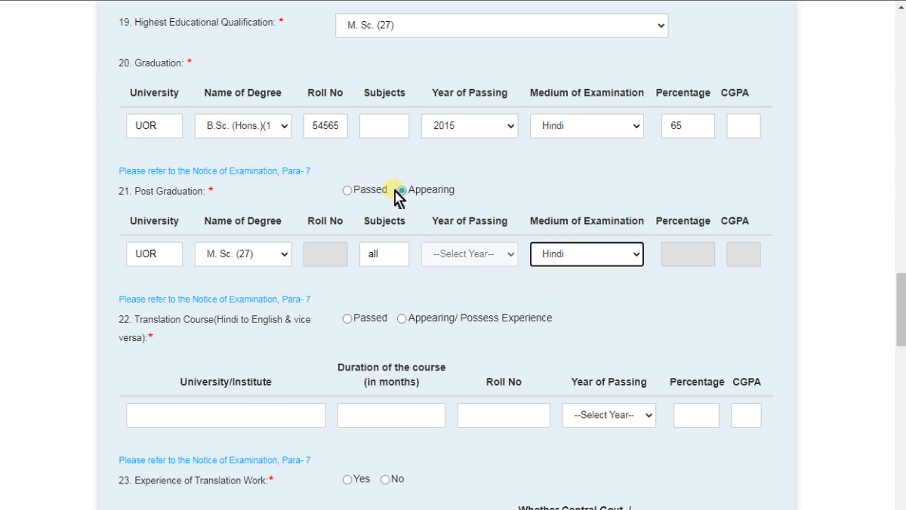
pyautogui.scroll(-2, 410, 265)
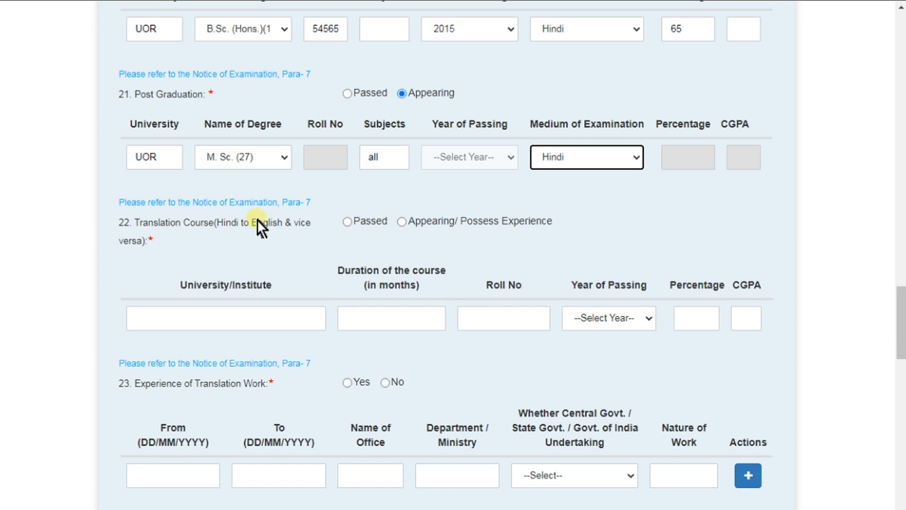
# Step: Set question 22's Hindi–English translation course to Passed and answer No to question 23's translation work experience
pyautogui.click(350, 222)
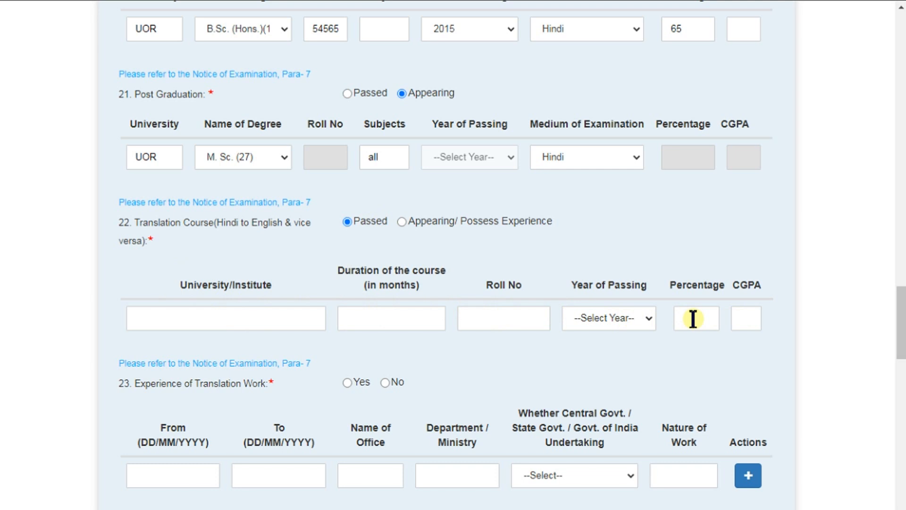
pyautogui.click(400, 222)
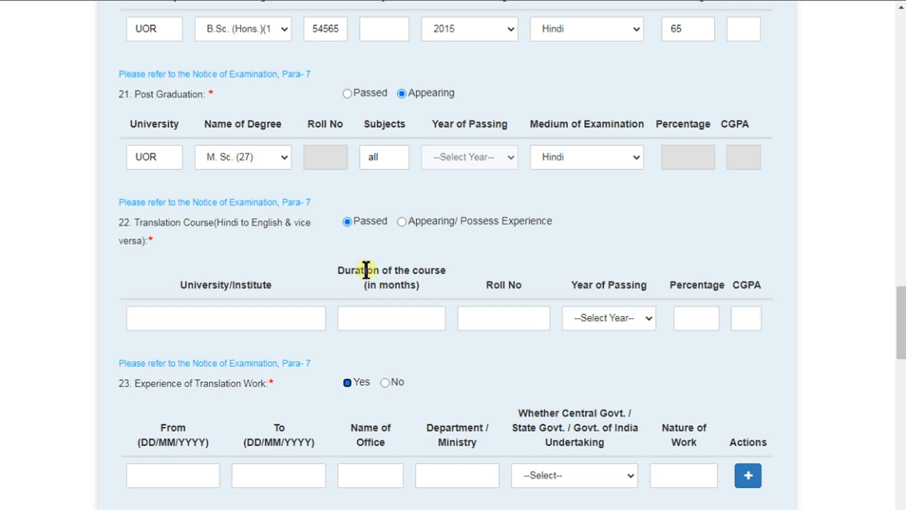
pyautogui.click(401, 223)
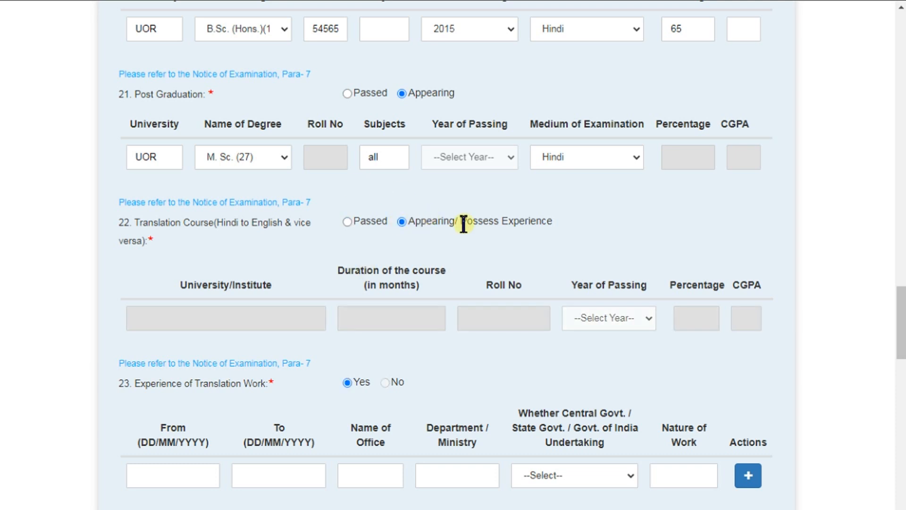
pyautogui.scroll(-2, 463, 222)
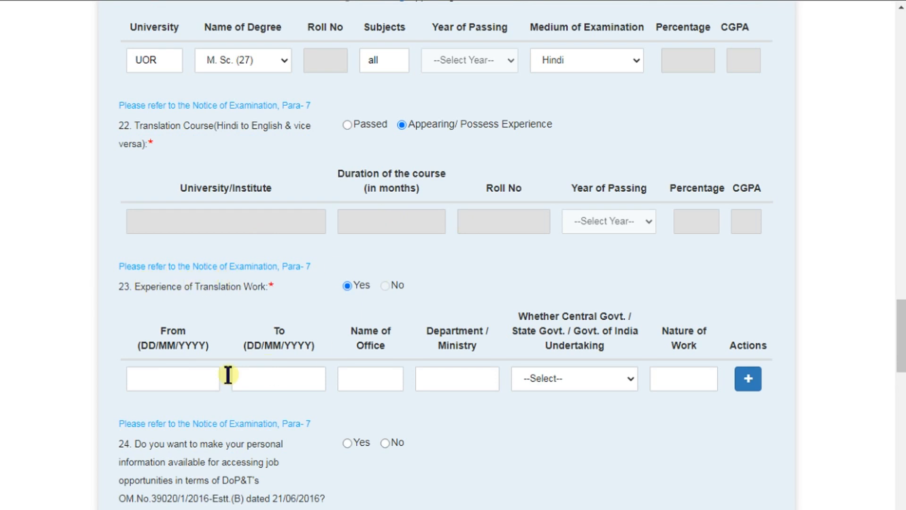
pyautogui.click(279, 378)
pyautogui.click(396, 378)
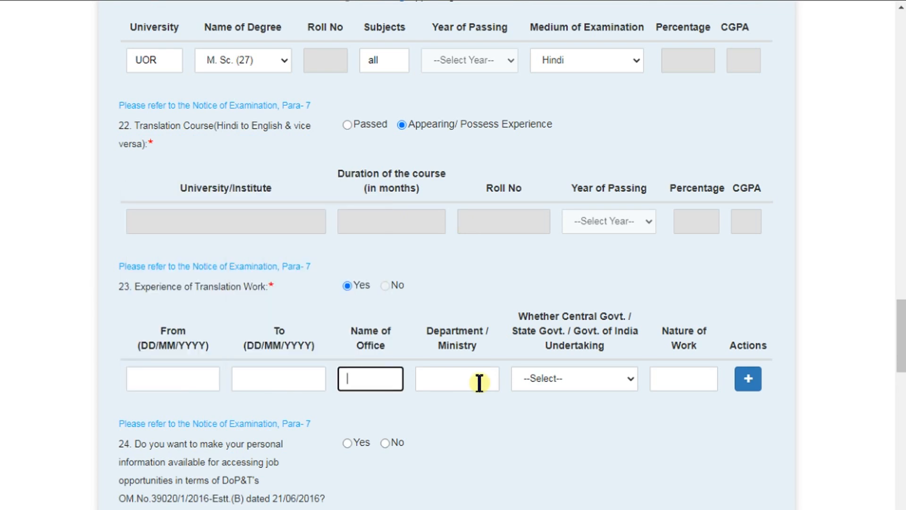
pyautogui.click(477, 380)
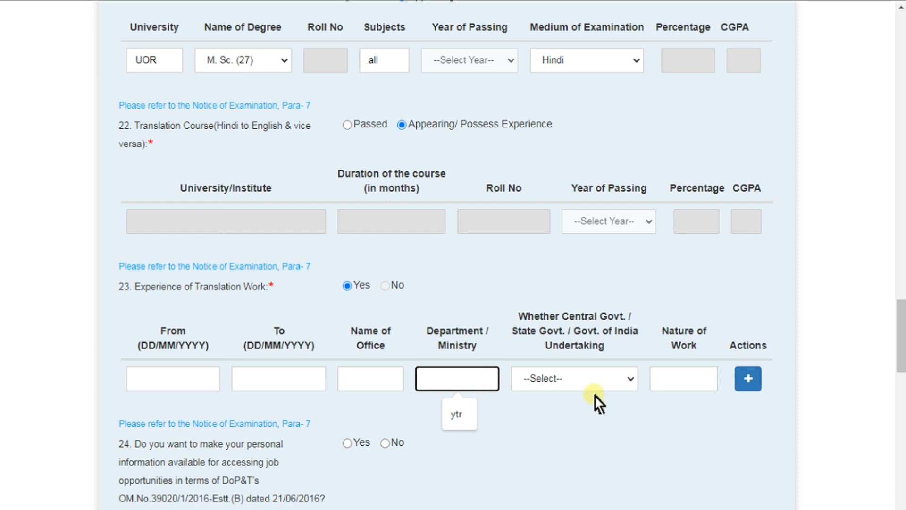
pyautogui.click(355, 123)
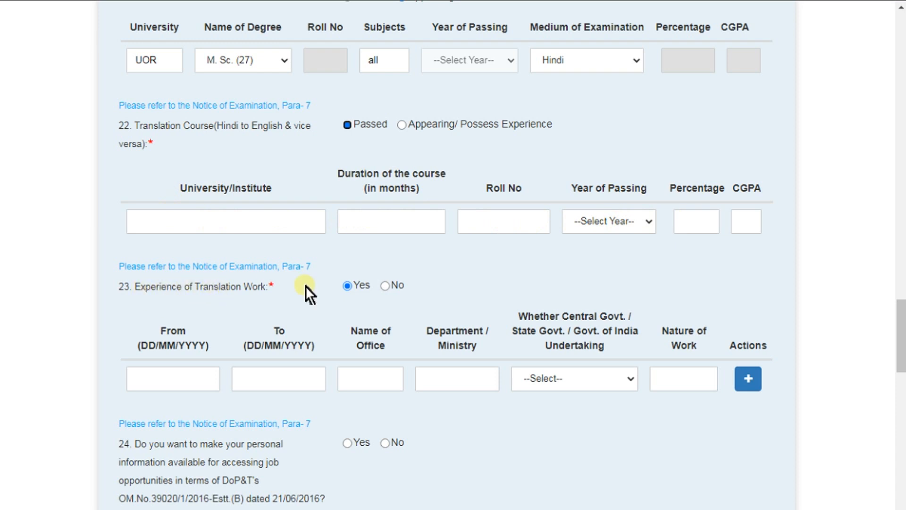
pyautogui.click(385, 285)
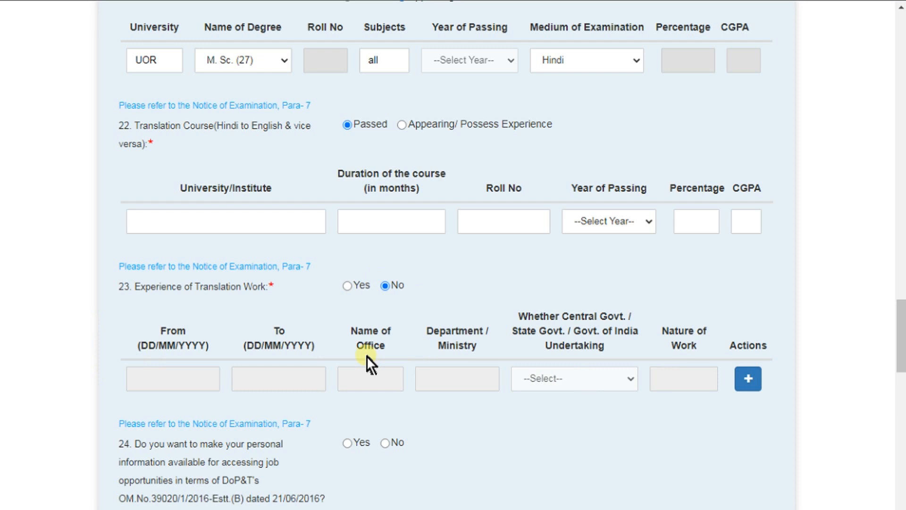
pyautogui.scroll(-2, 366, 356)
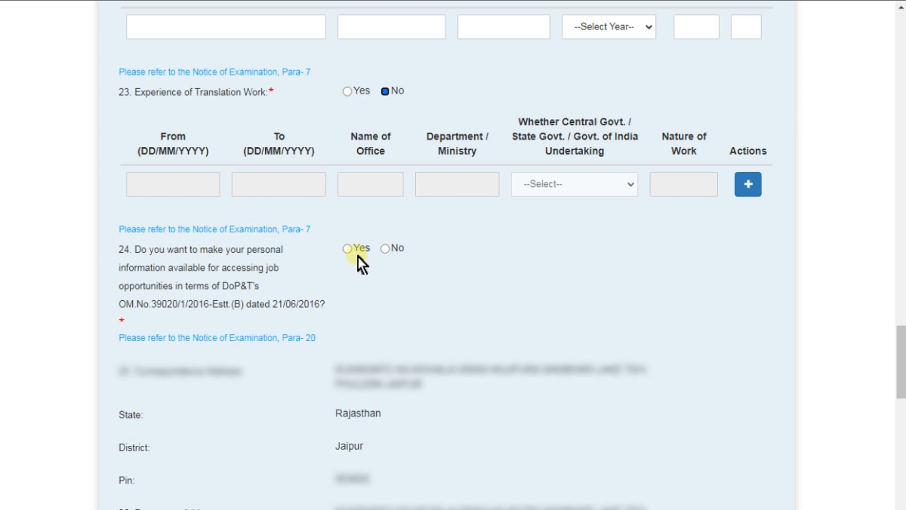
# Step: Decline sharing personal information, and answer Yes to the photograph being taken on or after 23-May-2023
pyautogui.click(385, 249)
pyautogui.scroll(-4, 385, 256)
pyautogui.scroll(-5, 386, 256)
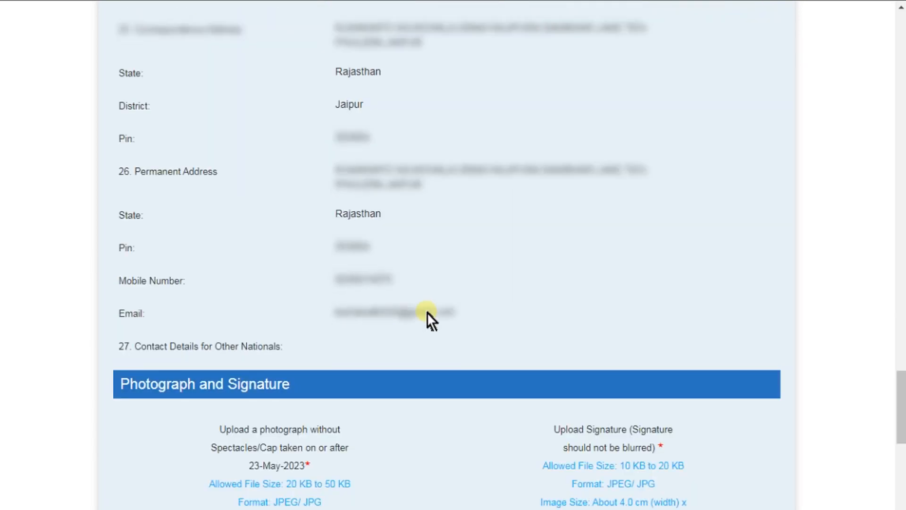
pyautogui.scroll(-2, 427, 314)
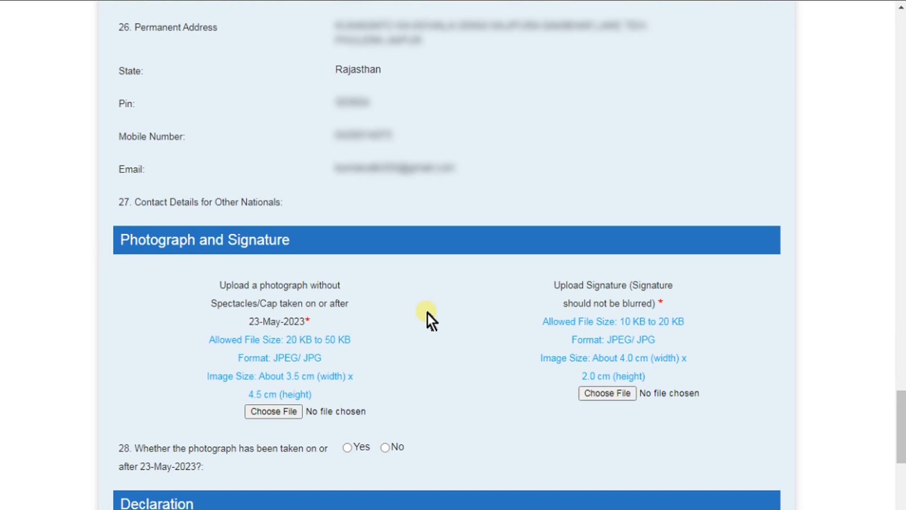
pyautogui.scroll(-4, 426, 313)
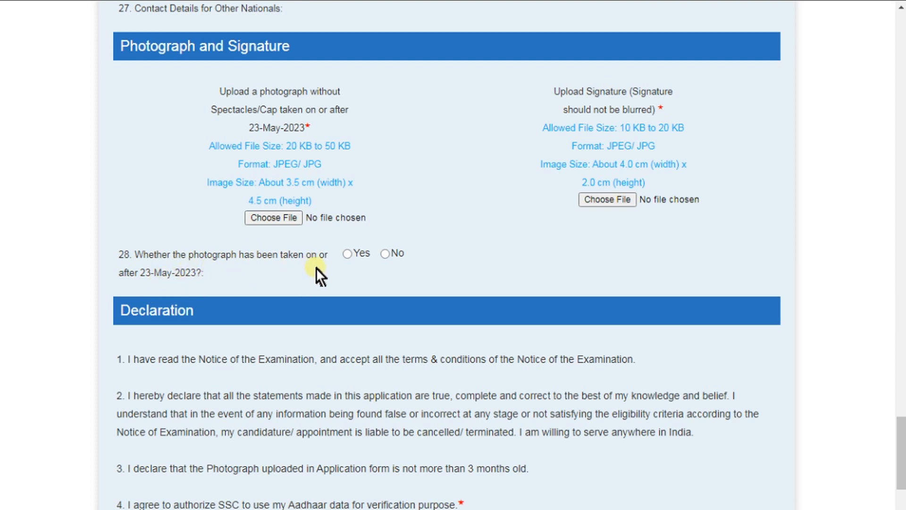
pyautogui.click(347, 254)
pyautogui.scroll(-6, 348, 257)
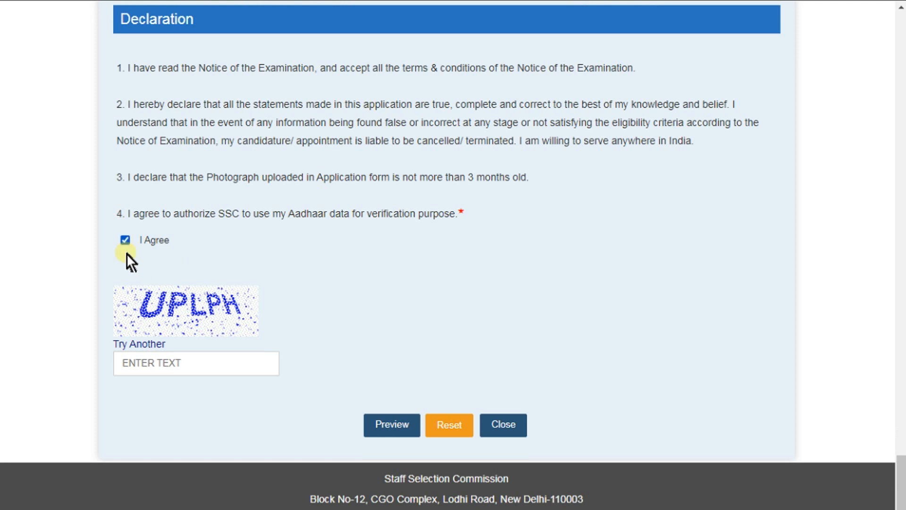
# Step: Enter the captcha text and preview the Junior Hindi Translator 2023 application form
pyautogui.click(136, 363)
pyautogui.write('U')
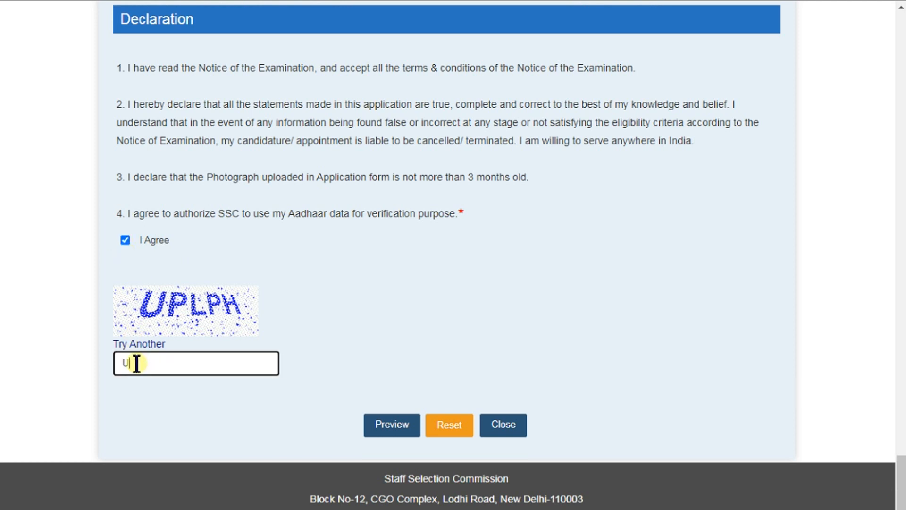
pyautogui.write('PLPH')
pyautogui.click(379, 432)
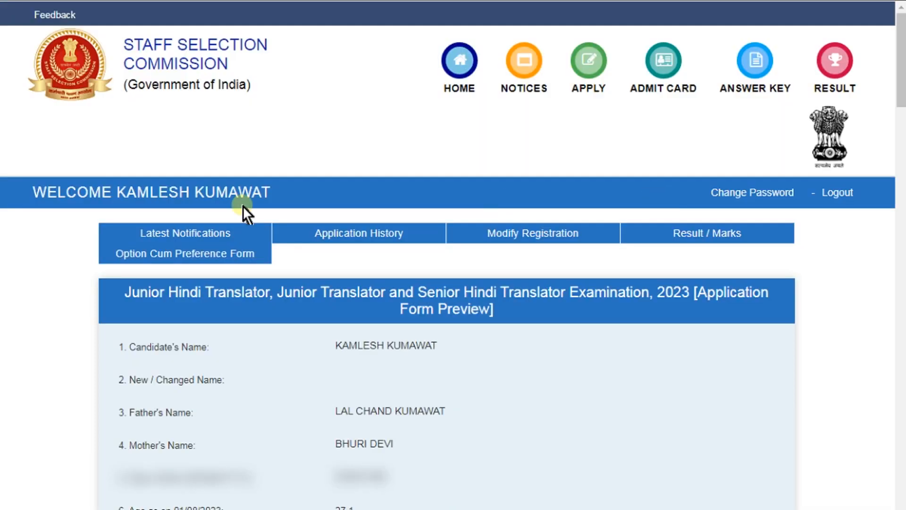
# Step: Submit the reviewed application form and confirm the final submission
pyautogui.scroll(-2, 327, 284)
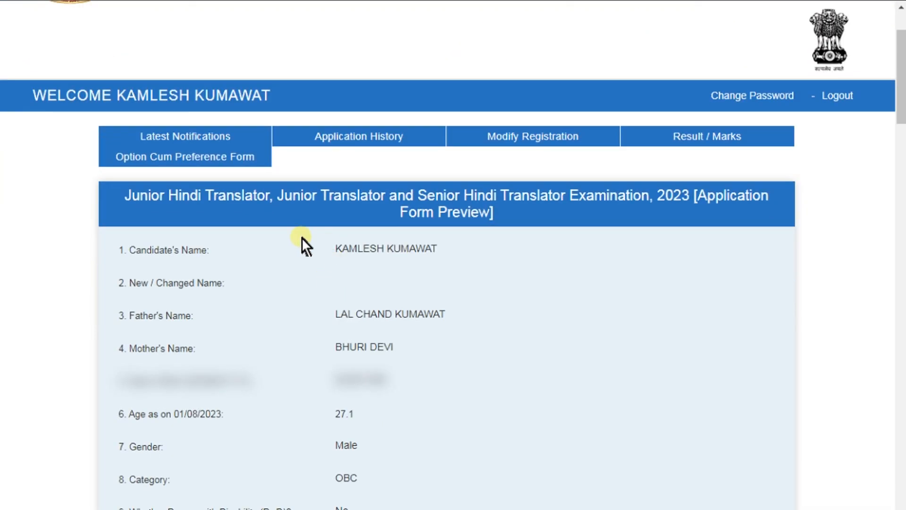
pyautogui.scroll(-15, 499, 400)
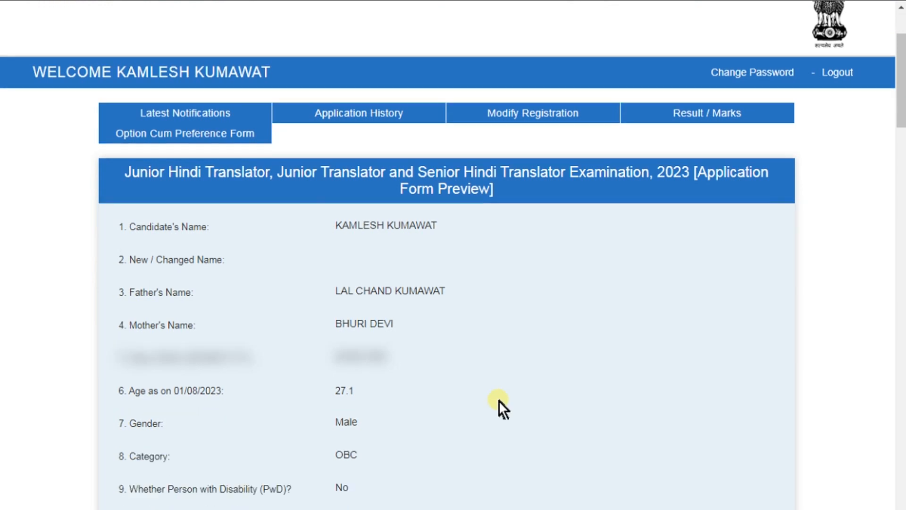
pyautogui.scroll(-20, 499, 400)
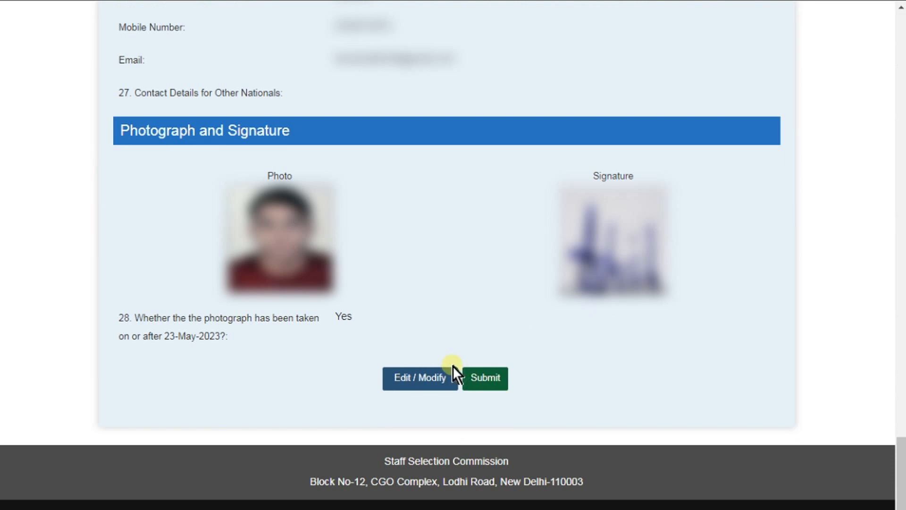
pyautogui.click(479, 379)
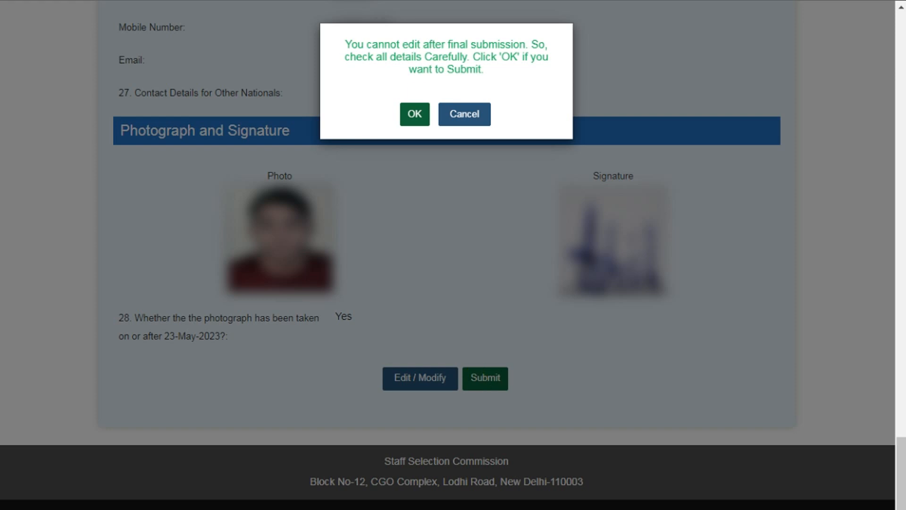
pyautogui.click(410, 114)
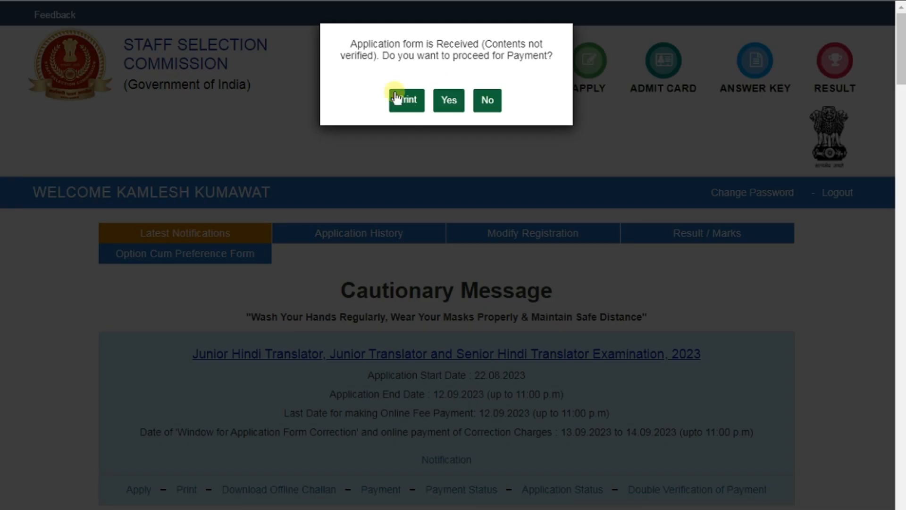
# Step: Agree to pay the fee and choose the Online payment mode
pyautogui.click(446, 105)
pyautogui.click(448, 105)
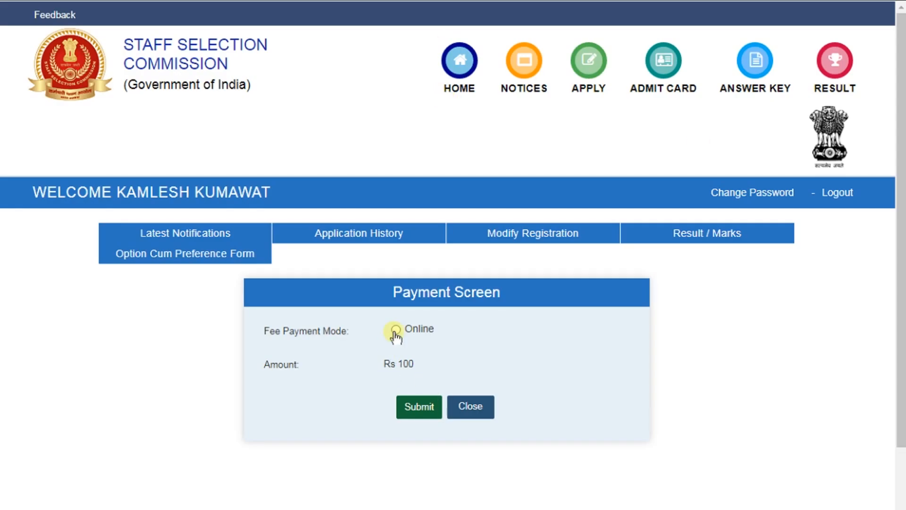
pyautogui.click(395, 330)
pyautogui.click(418, 412)
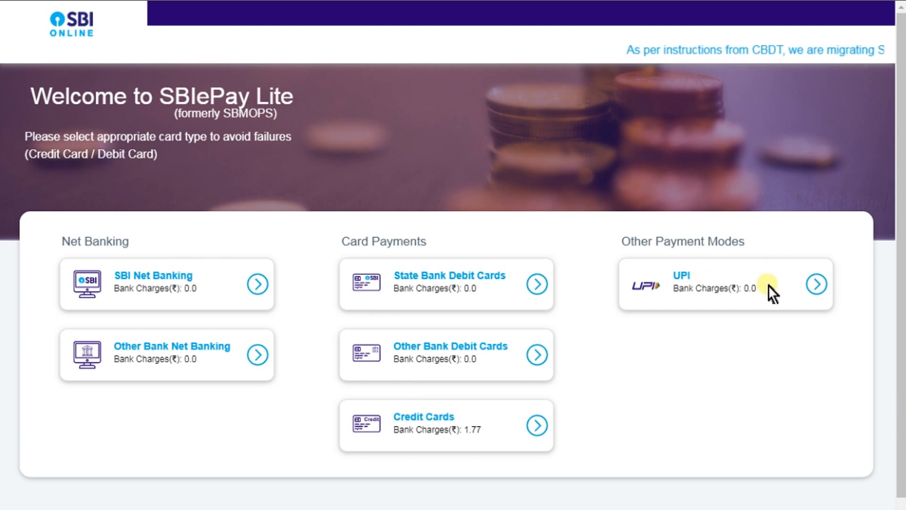
# Step: Pay the Rs 100 fee through UPI in SBIePay Lite
pyautogui.click(816, 284)
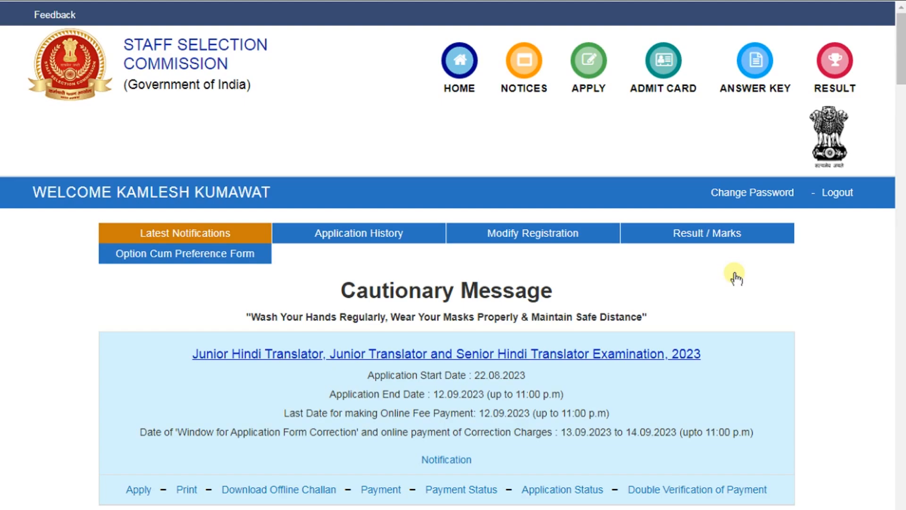
pyautogui.scroll(-2, 583, 340)
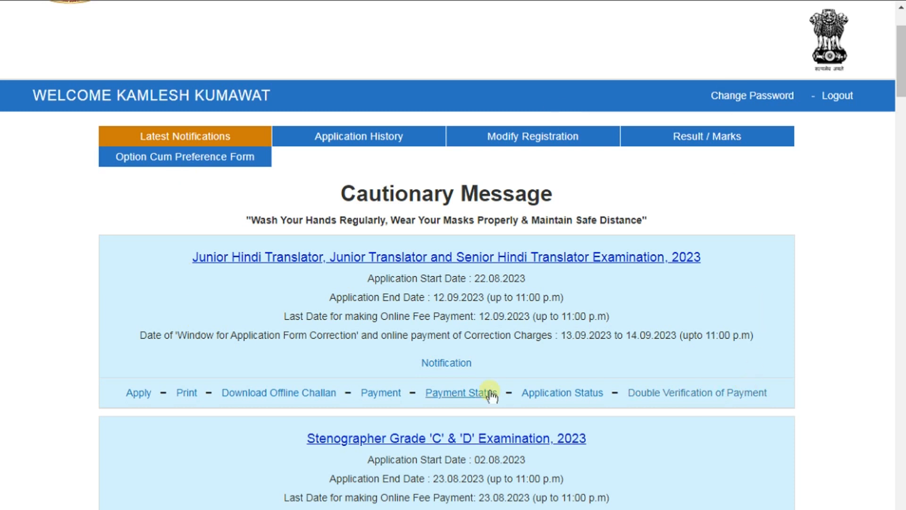
# Step: Open the translator exam's fee e-receipt and check the Rs. 100.00 amount and Failure status
pyautogui.click(179, 394)
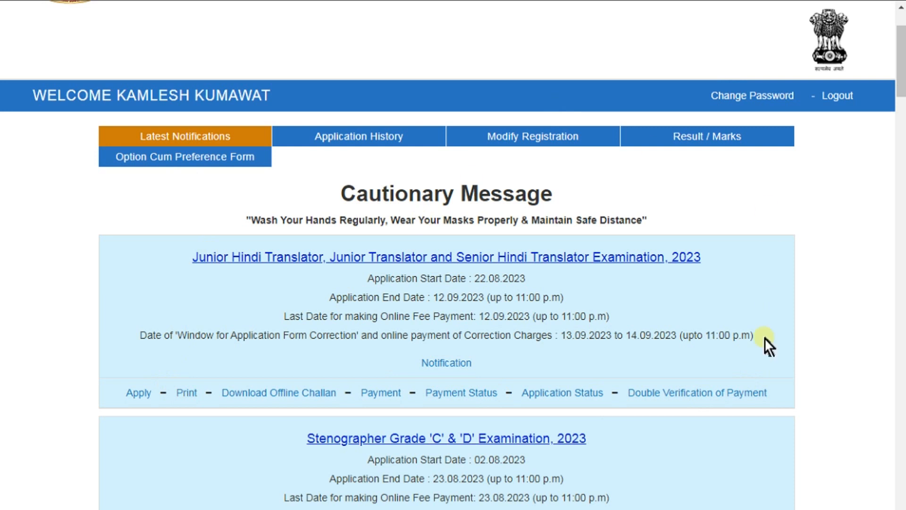
pyautogui.click(716, 395)
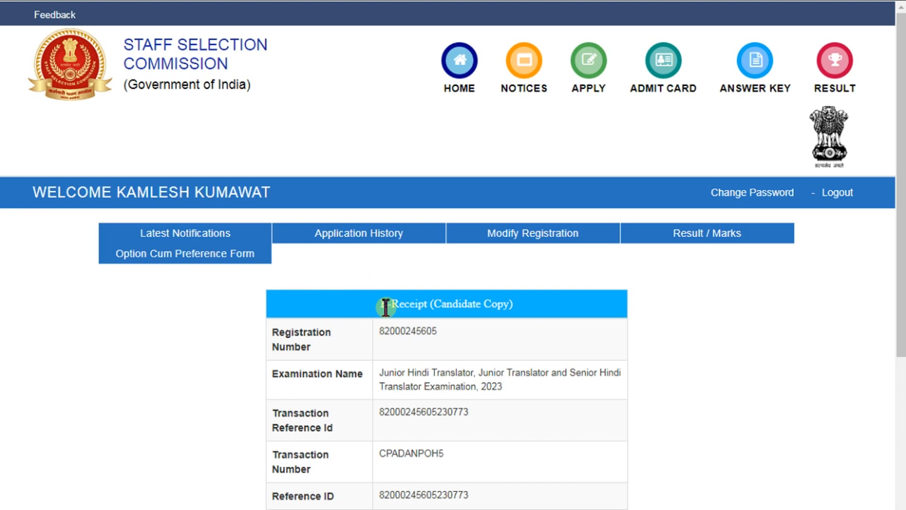
pyautogui.scroll(-2, 380, 304)
pyautogui.scroll(-2, 397, 366)
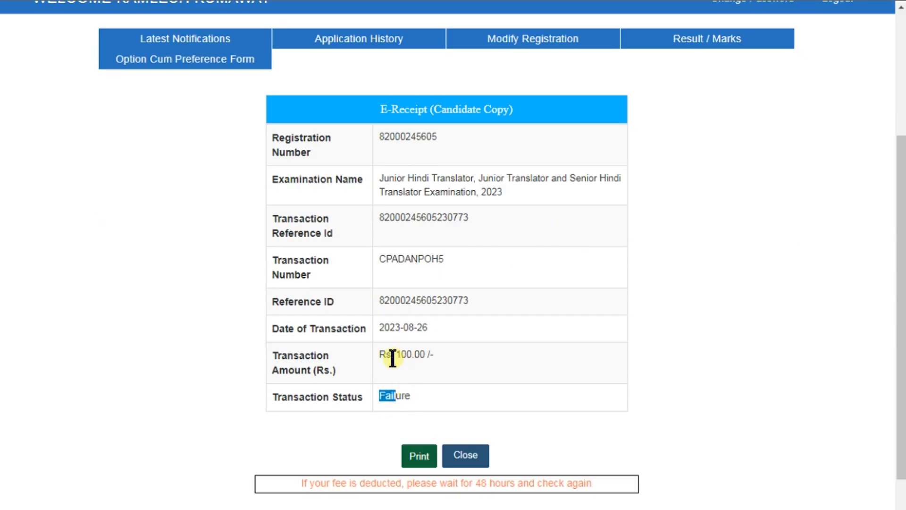
pyautogui.moveTo(395, 354); pyautogui.dragTo(421, 354)
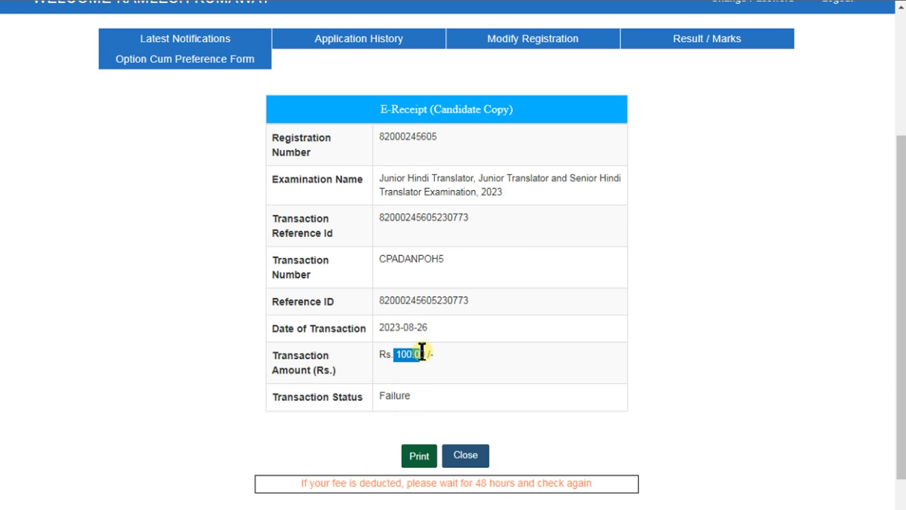
pyautogui.scroll(-2, 422, 353)
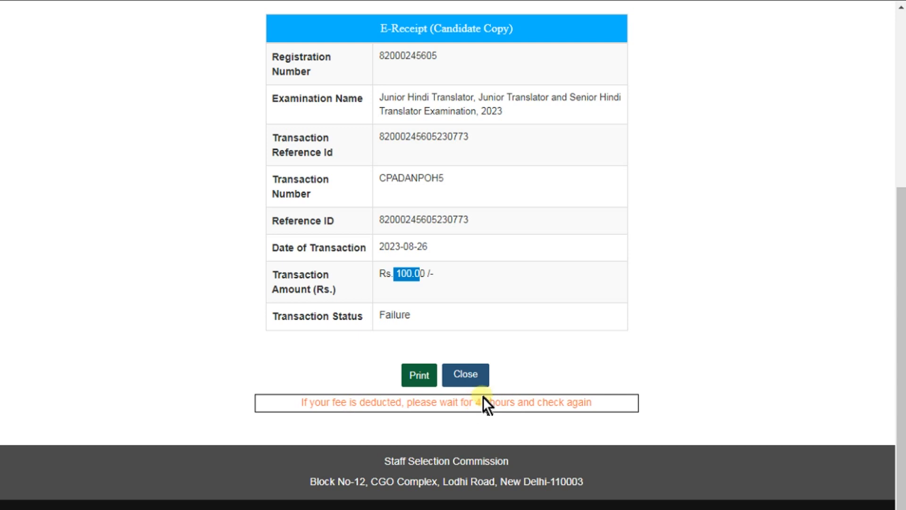
pyautogui.scroll(6, 454, 373)
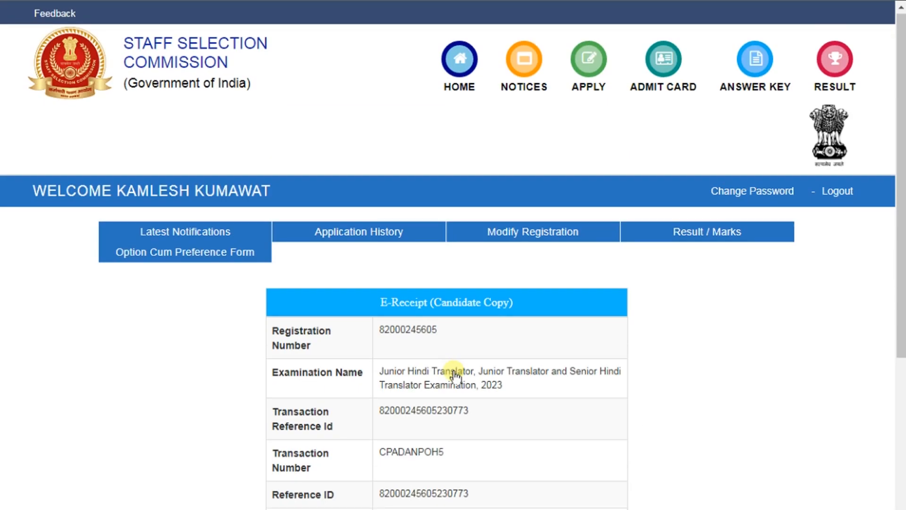
# Step: From Latest Notifications, review the translator exam's Incomplete application status, then close it
pyautogui.scroll(-6, 453, 373)
pyautogui.scroll(6, 458, 379)
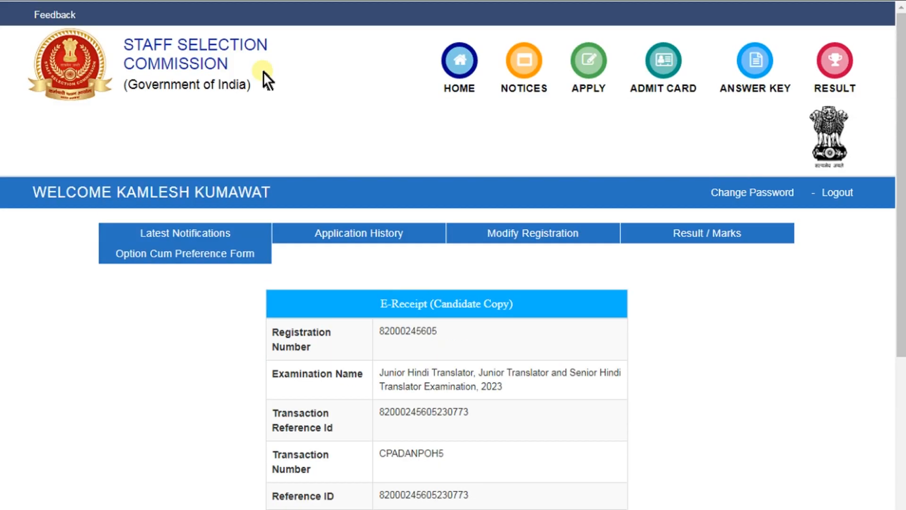
pyautogui.click(192, 227)
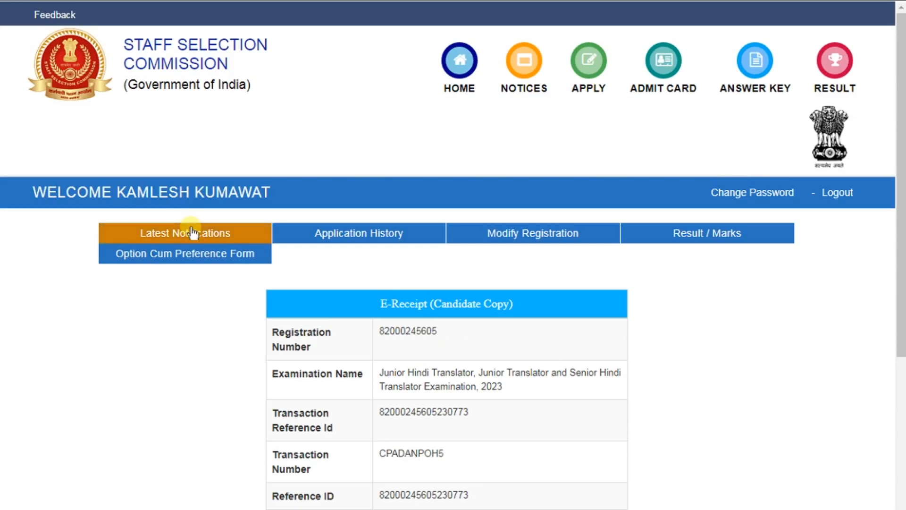
pyautogui.scroll(-2, 685, 379)
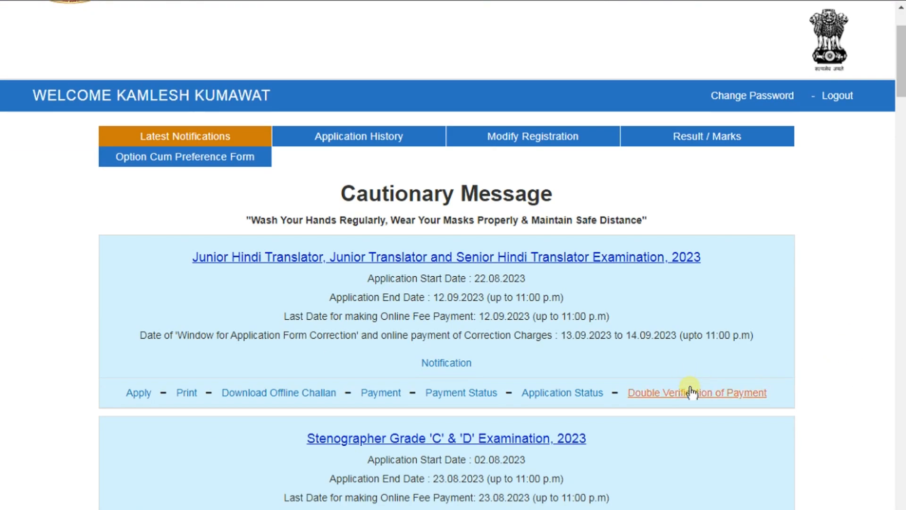
pyautogui.click(555, 391)
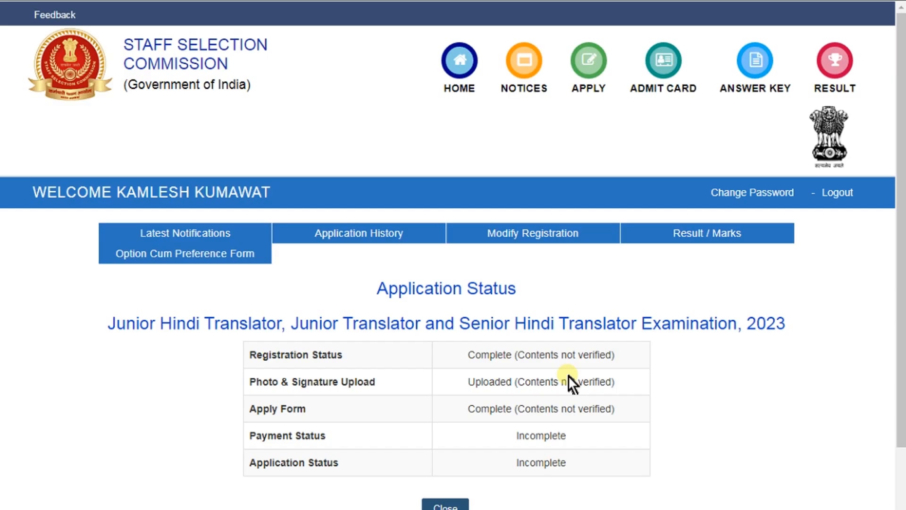
pyautogui.scroll(-2, 568, 376)
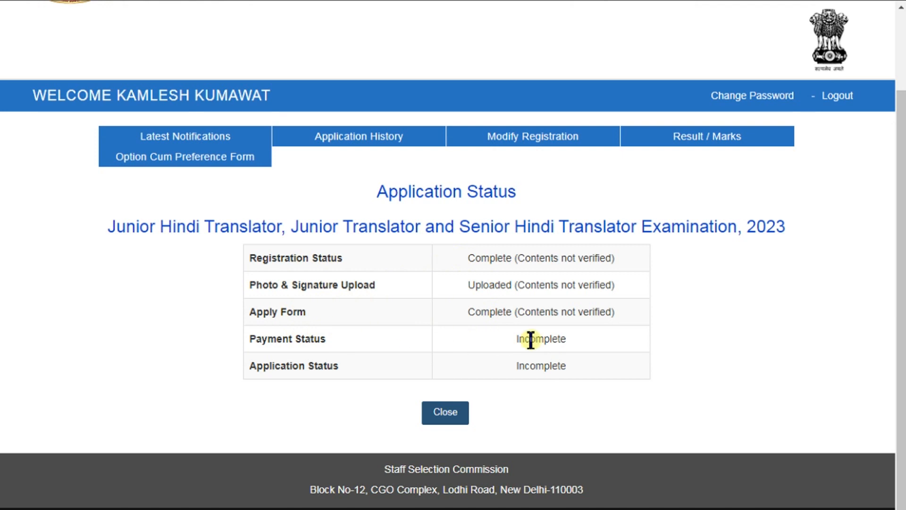
pyautogui.click(182, 135)
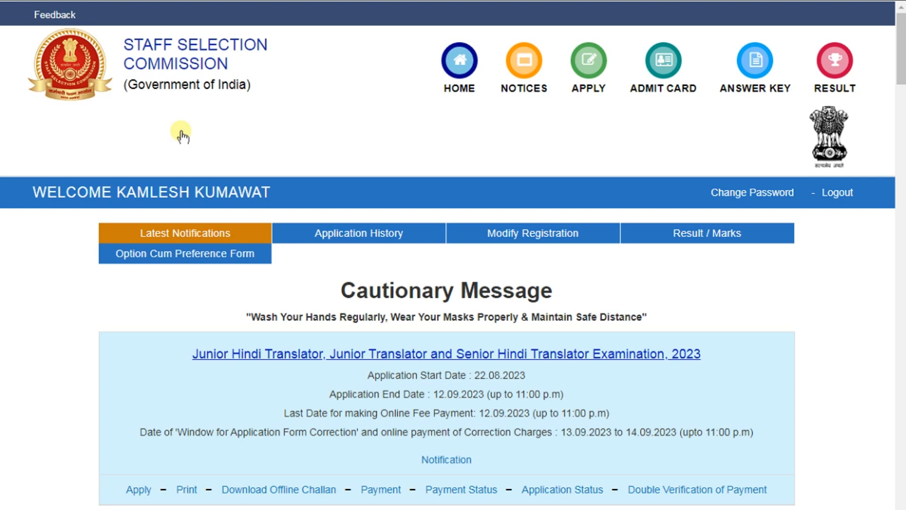